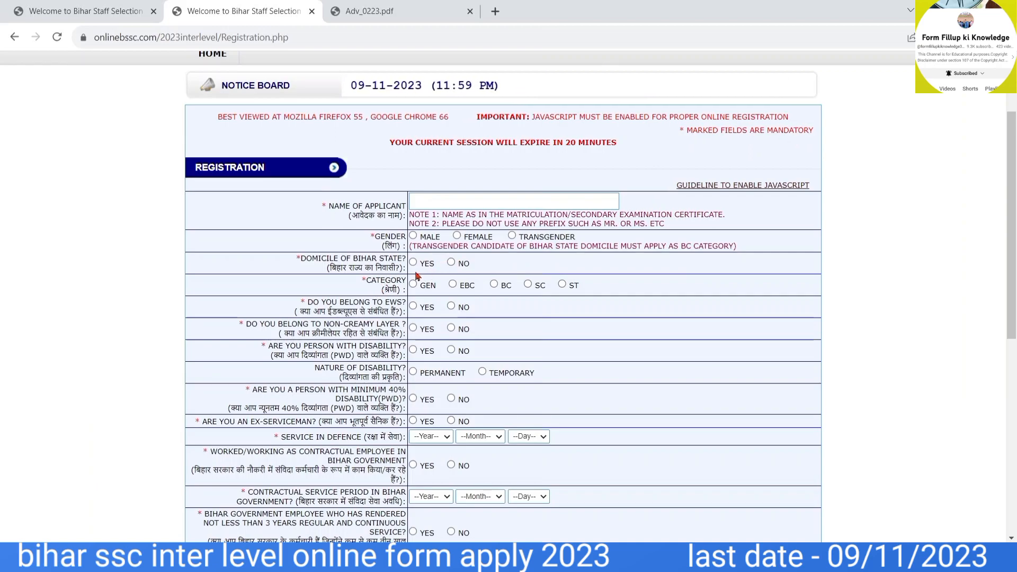
Set the domicile of Bihar state to YES and the category to GEN in the registration form.
left_click(450, 264)
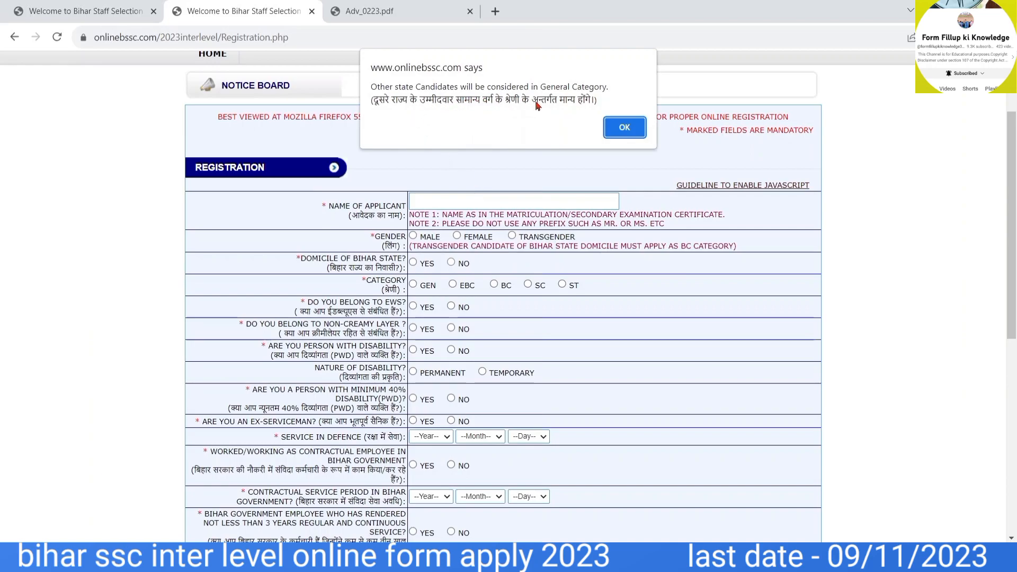
left_click(624, 128)
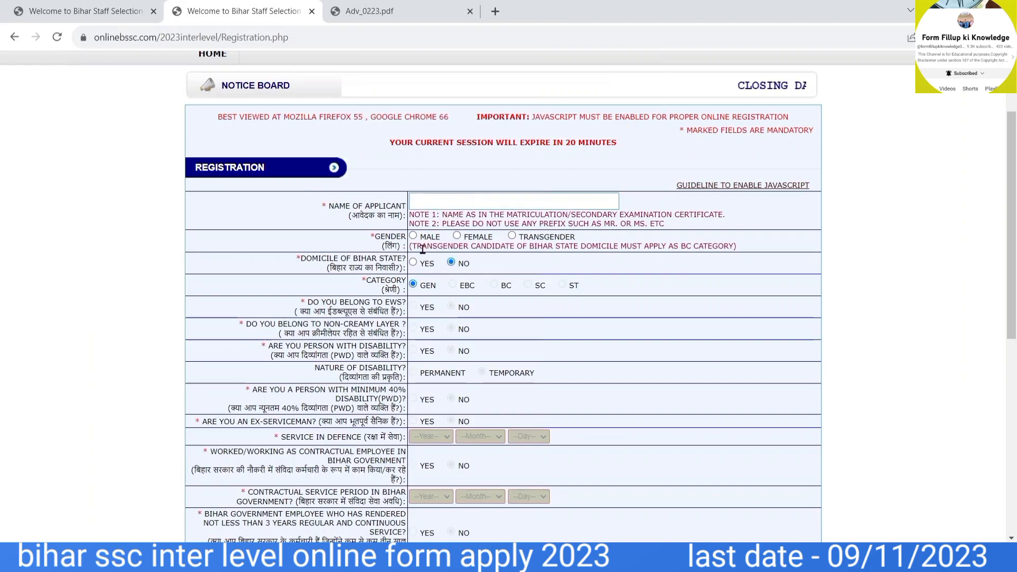
left_click(412, 263)
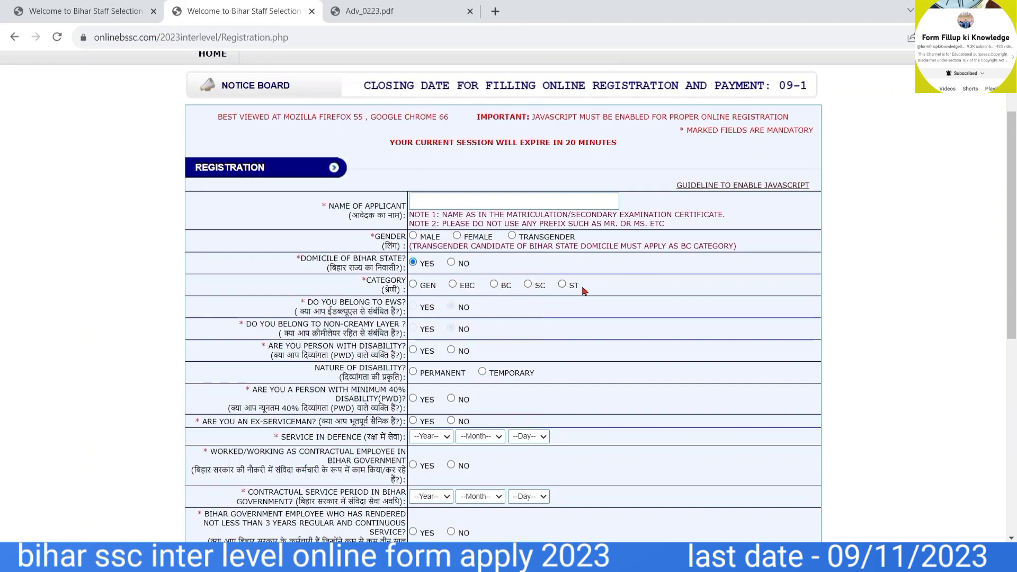
left_click(415, 286)
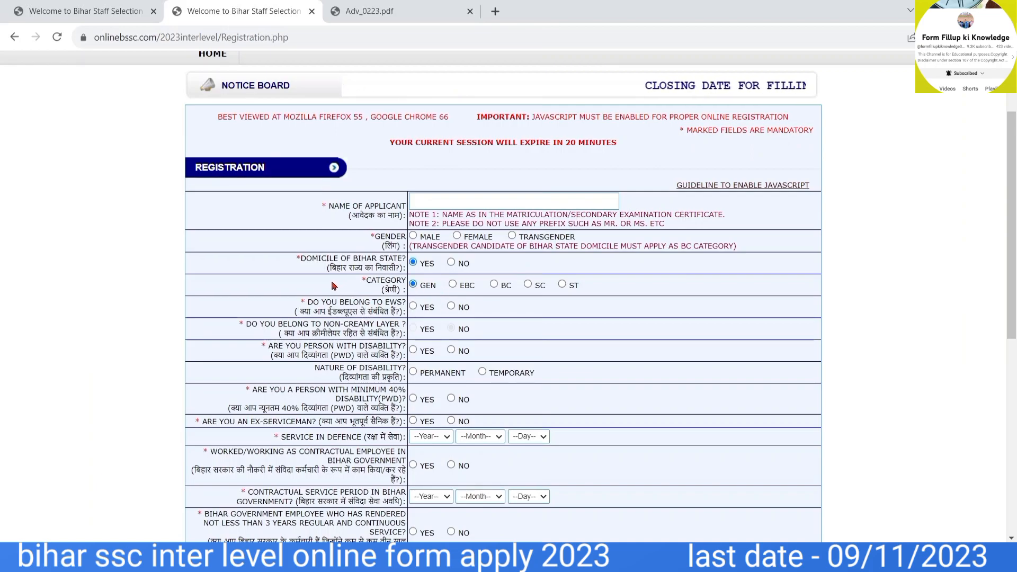
Answer YES to belonging to EWS and NO to being a person with disability.
scroll(334, 286, "down", 2)
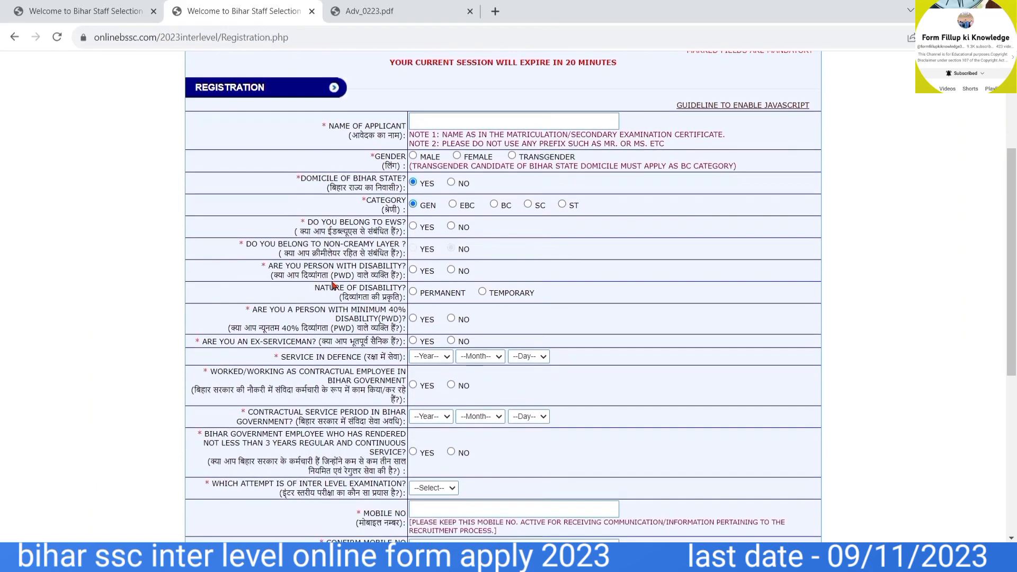
left_click(413, 226)
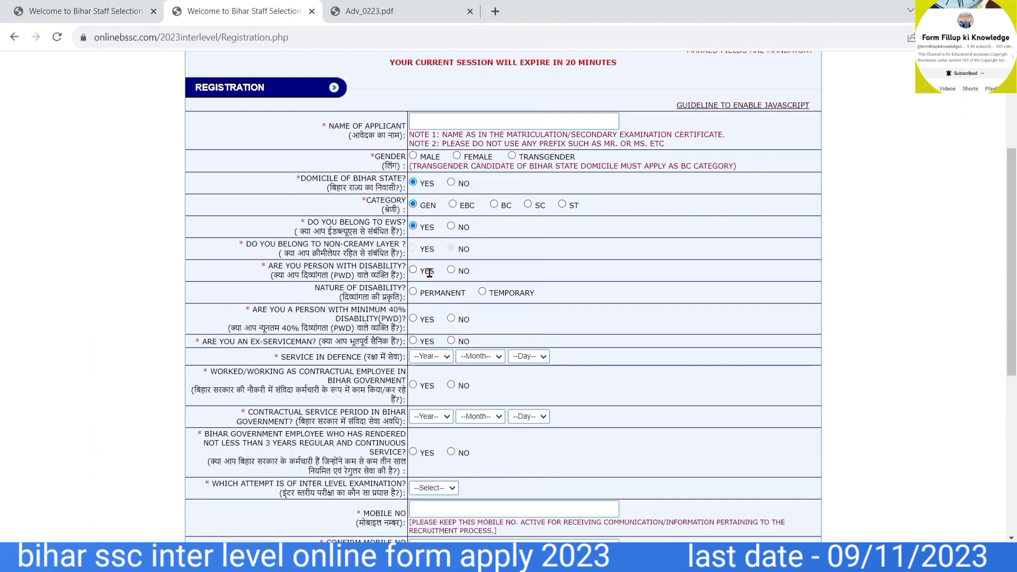
left_click(451, 270)
Answer NO to being an ex-serviceman and NO to having worked as a contractual employee in Bihar government.
scroll(412, 314, "down", 2)
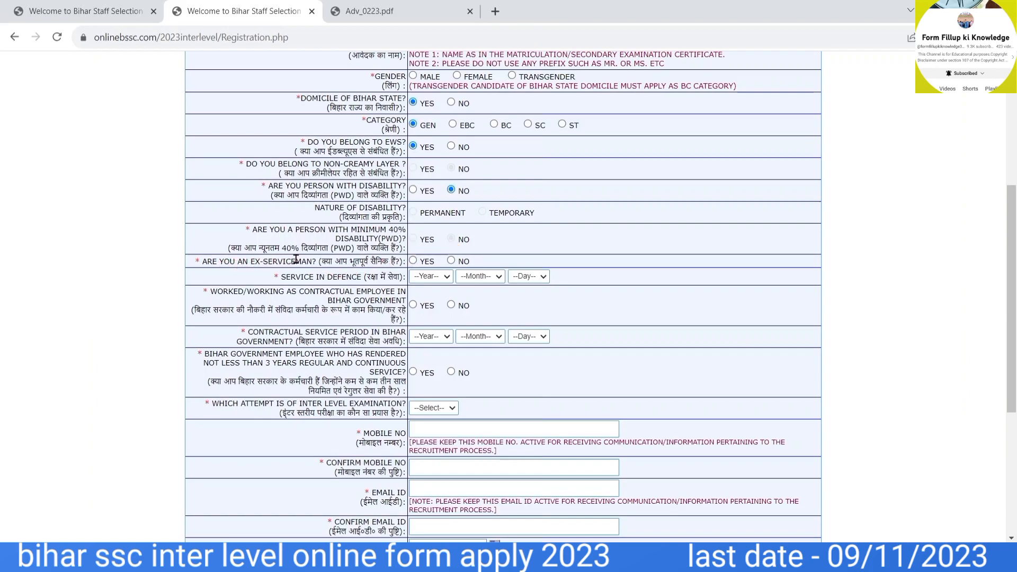
left_click(413, 261)
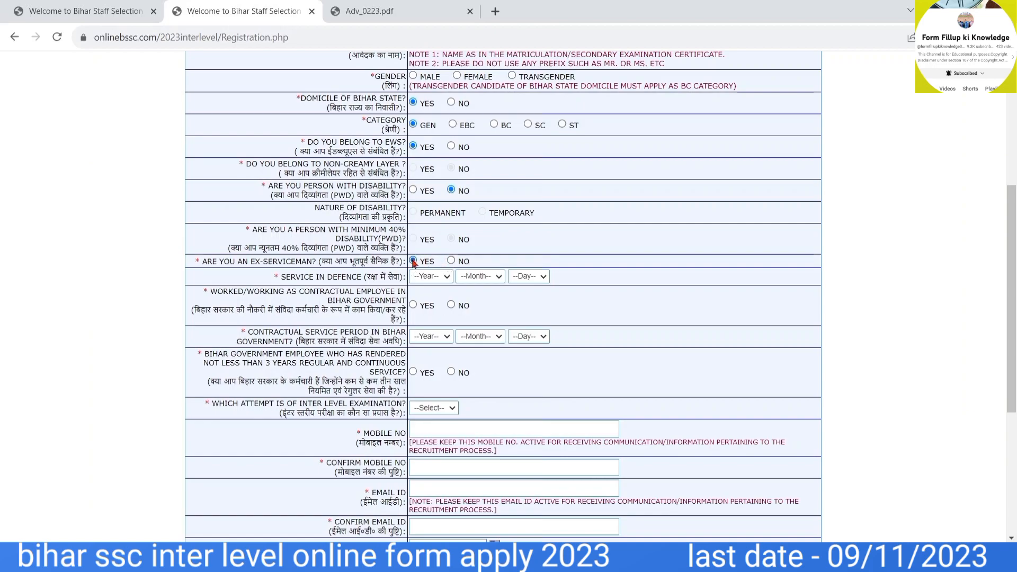
left_click(451, 261)
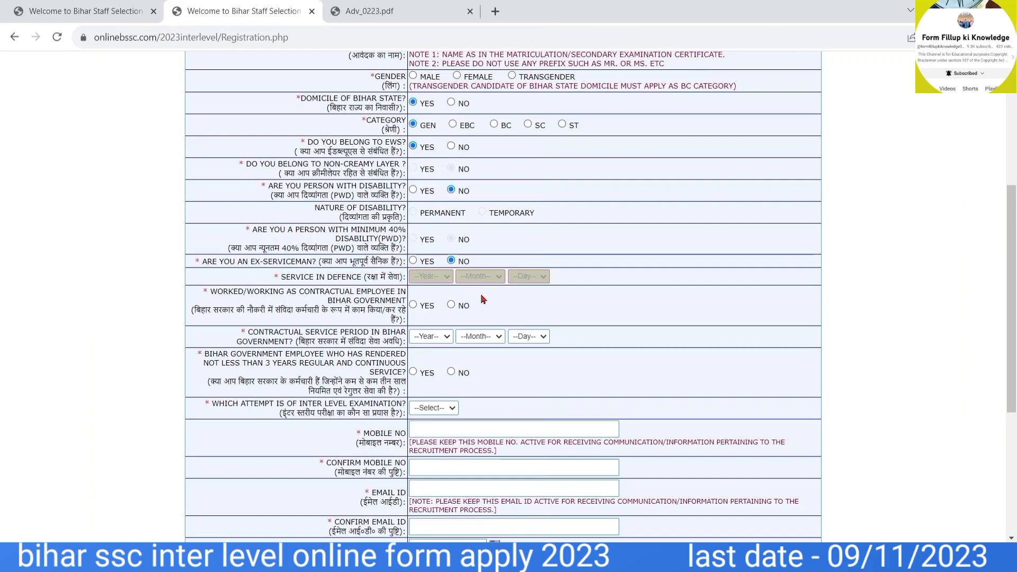
scroll(483, 299, "down", 3)
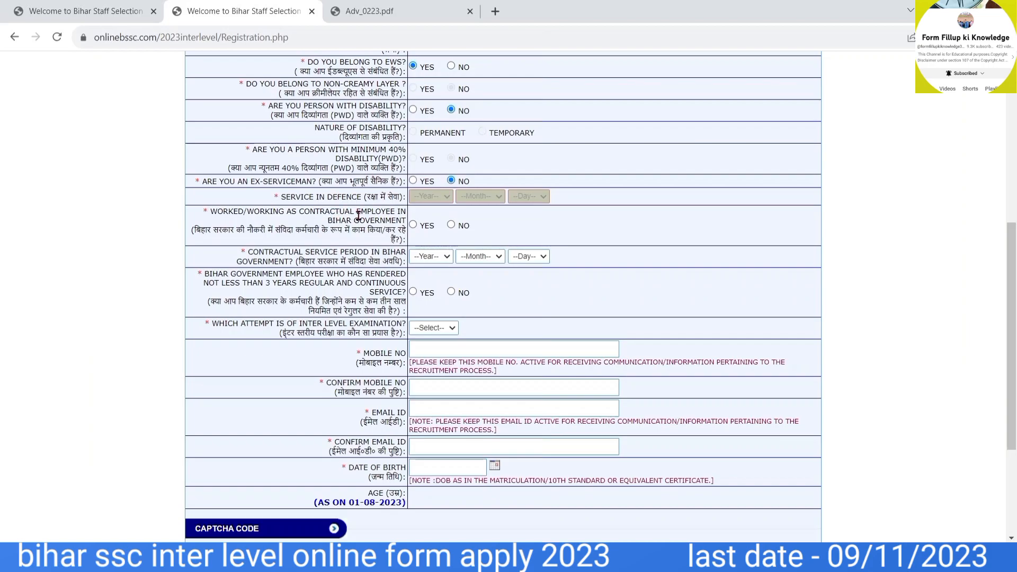
left_click(451, 226)
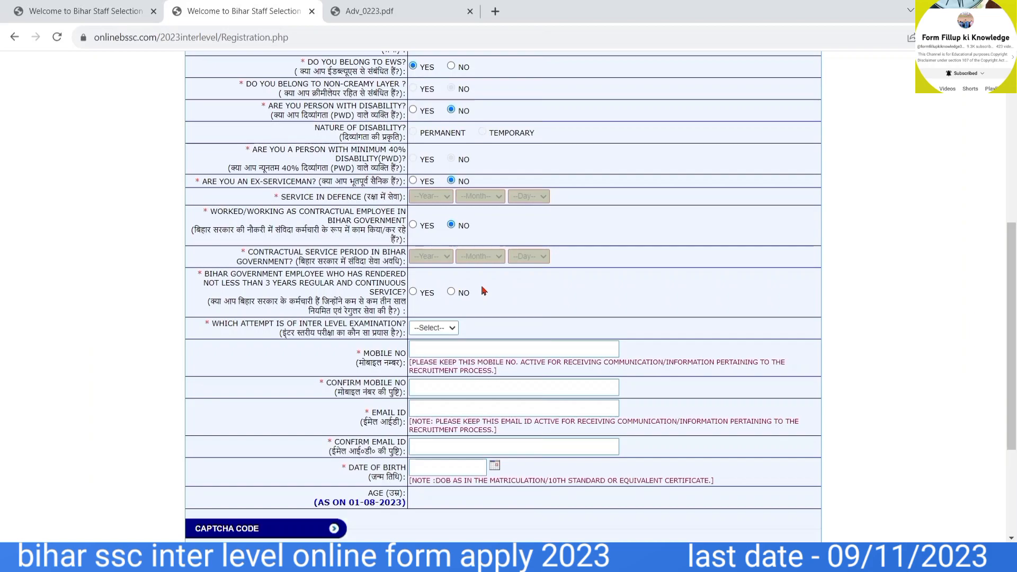
Answer NO to three years of regular Bihar government service and set the Inter Level examination attempt to 01.
scroll(483, 290, "down", 1)
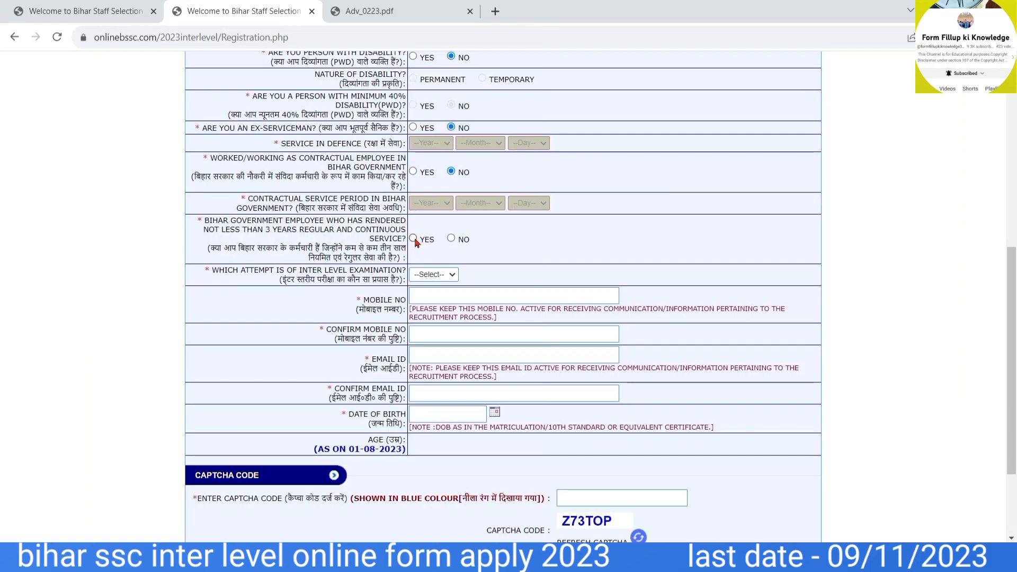
left_click(451, 238)
left_click(439, 275)
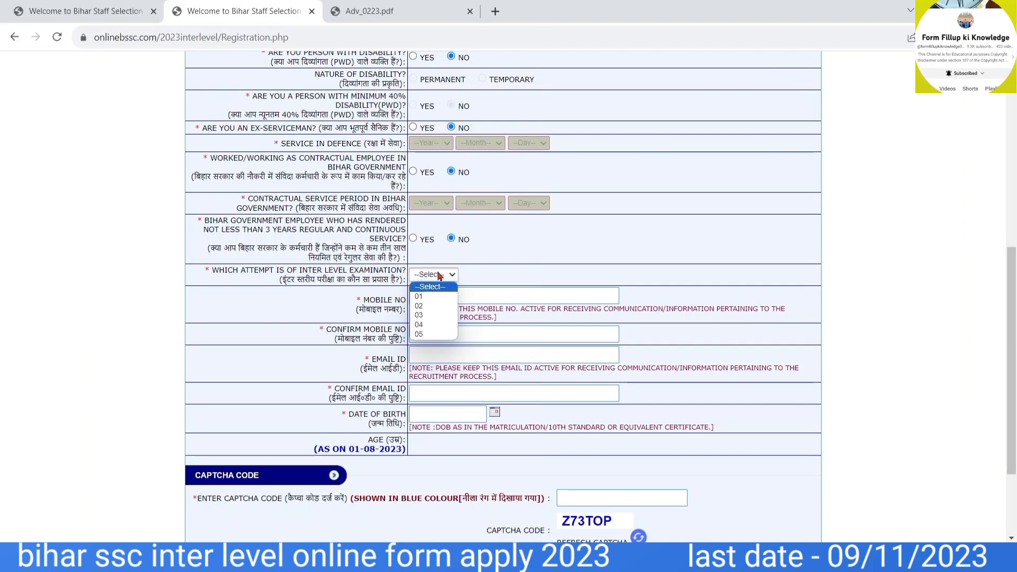
left_click(425, 297)
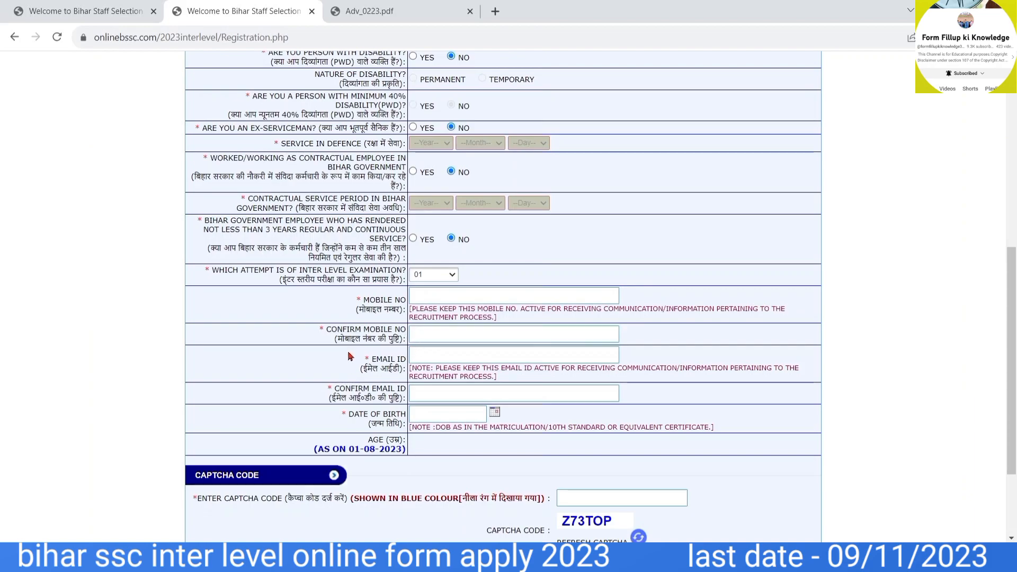
Choose a date of birth for the applicant from the calendar.
scroll(348, 358, "down", 3)
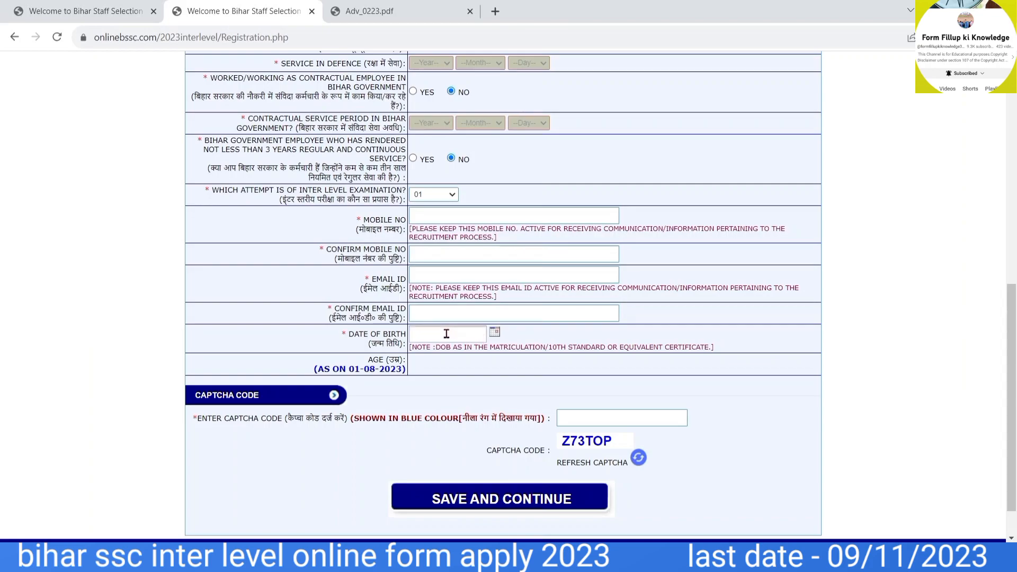
left_click(496, 333)
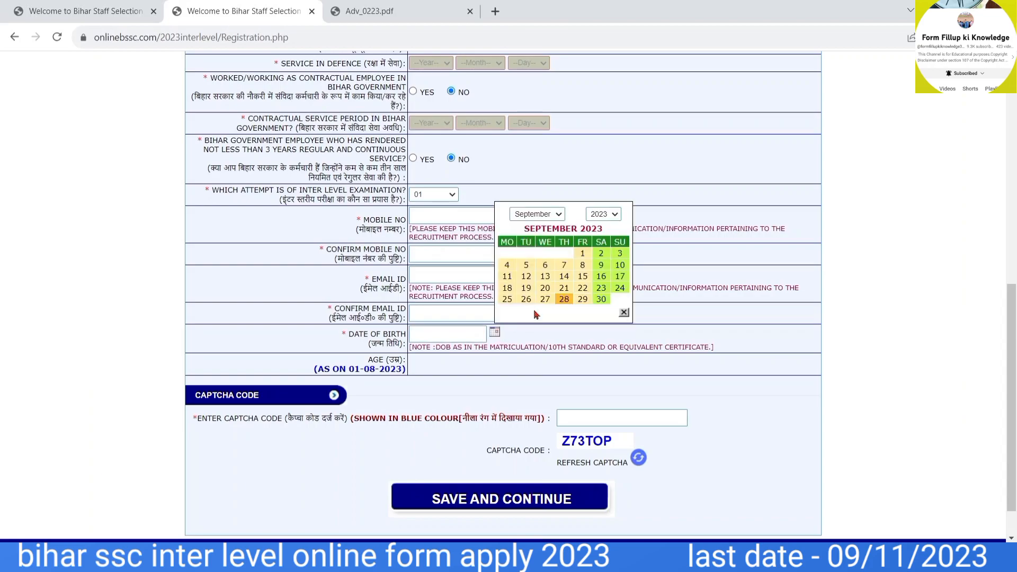
left_click(612, 218)
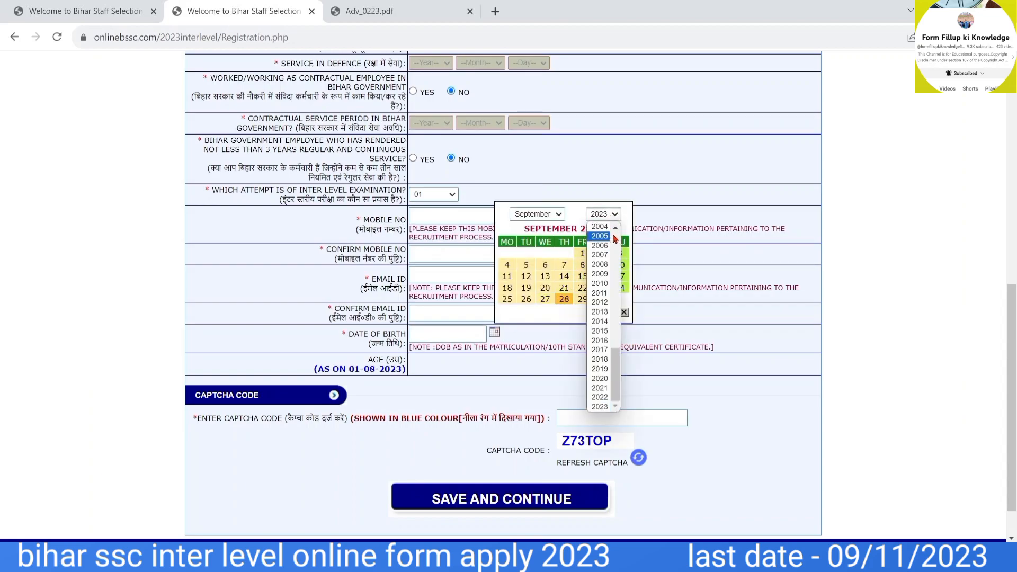
scroll(614, 232, "up", 1)
scroll(609, 241, "up", 1)
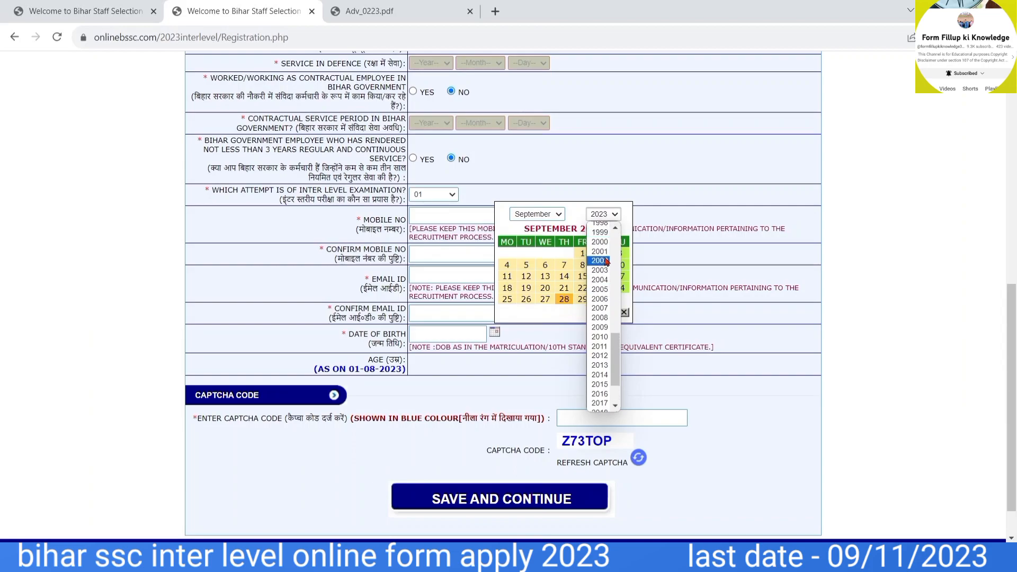
left_click(606, 260)
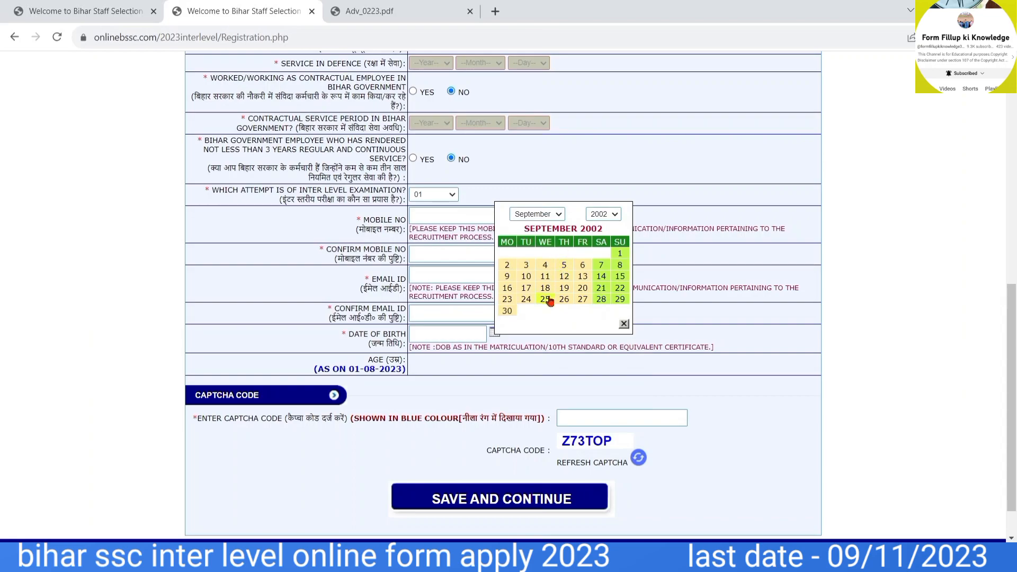
left_click(547, 289)
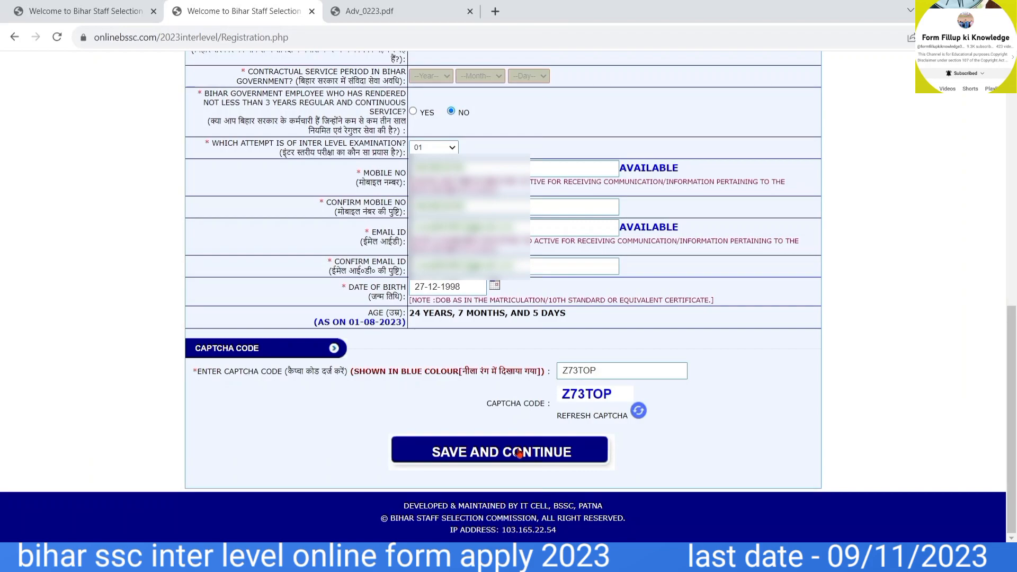
Save the completed registration form, review the entered details and confirm the final submission.
left_click(519, 453)
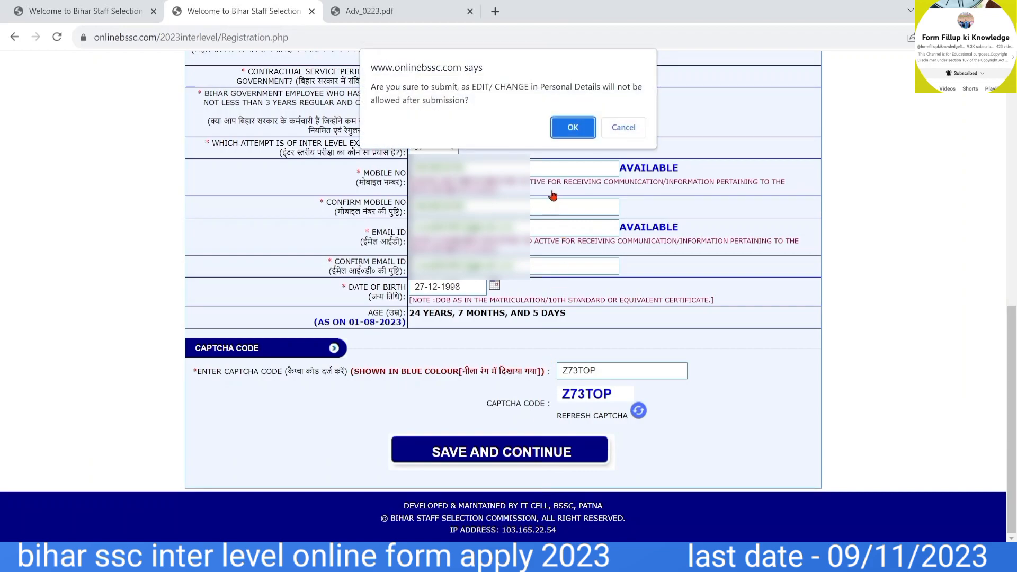
left_click(572, 135)
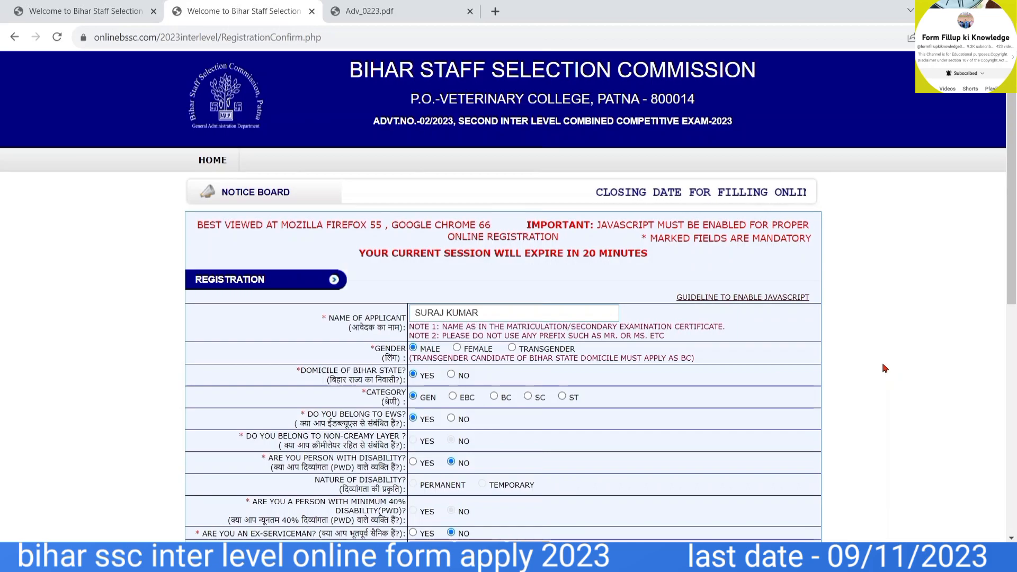
scroll(883, 367, "down", 1)
scroll(883, 368, "down", 8)
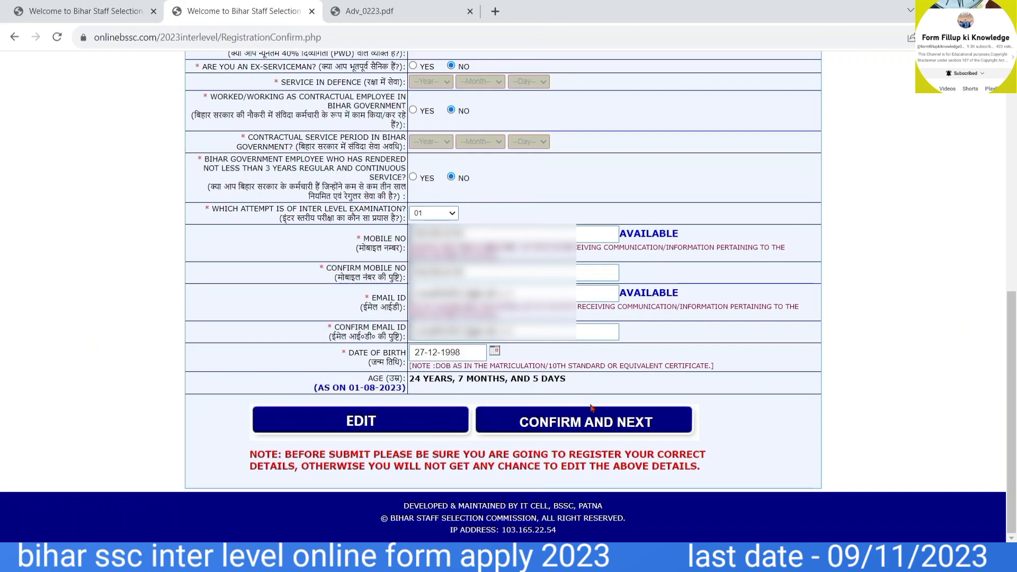
left_click(583, 422)
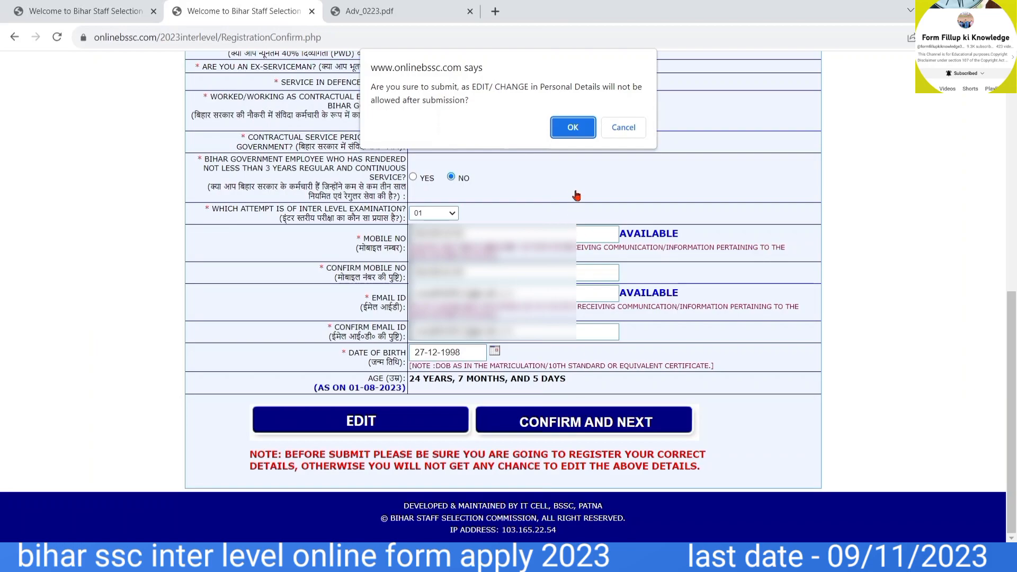
left_click(572, 127)
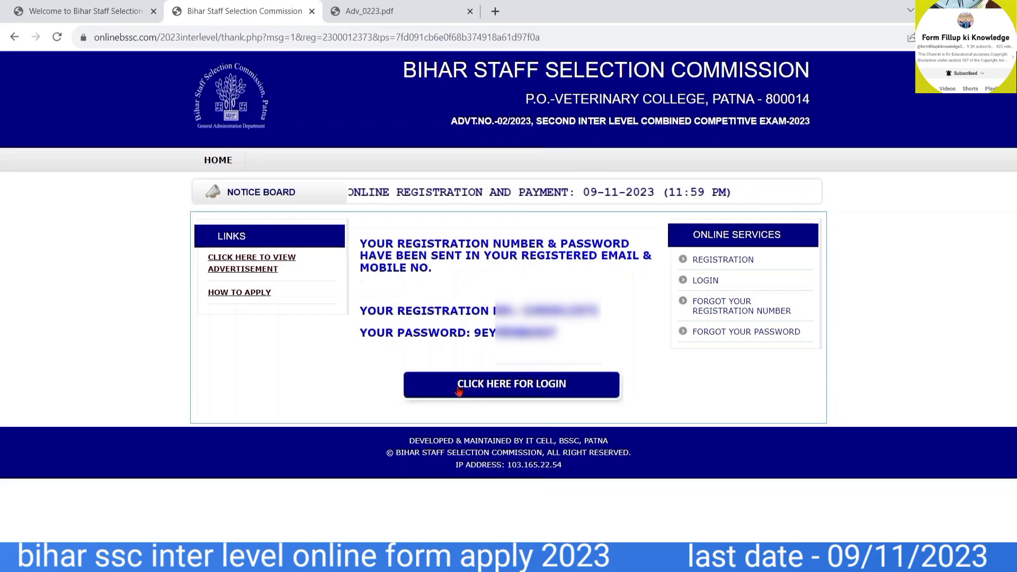
Log in with the registration number, account password and captcha code, and dismiss the browser's offer to save the password.
left_click(544, 385)
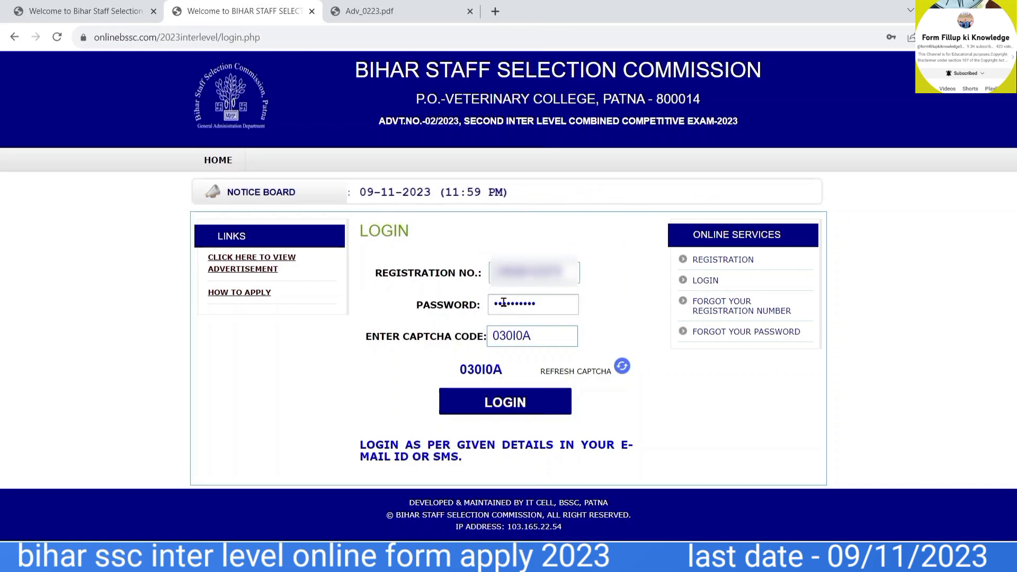
left_click(561, 305)
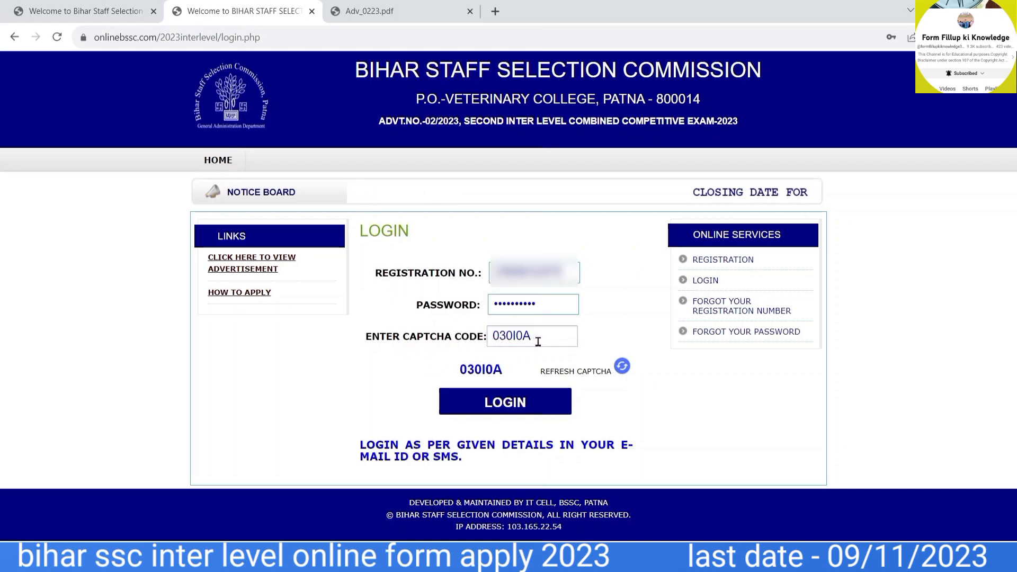
left_click(505, 402)
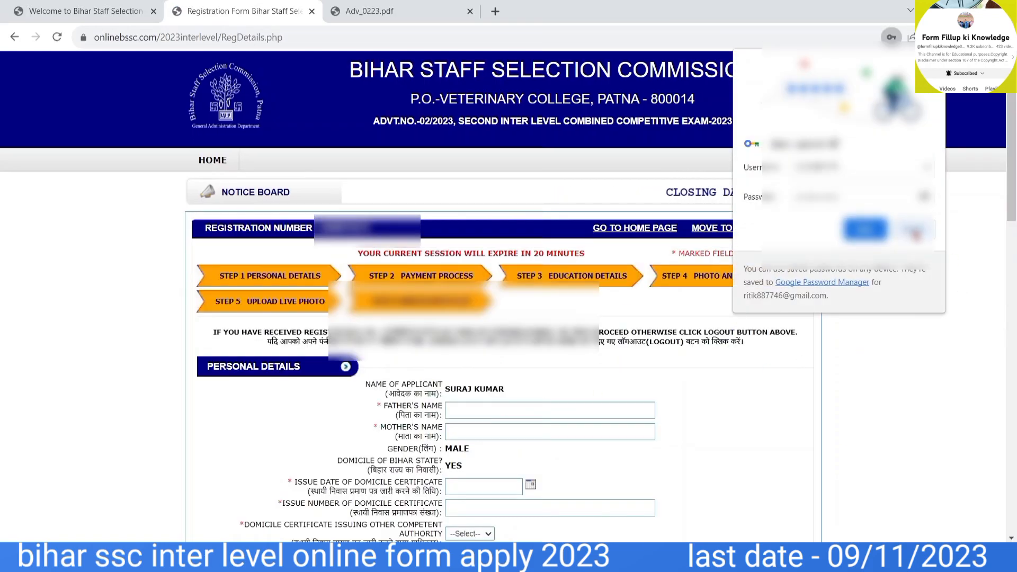
left_click(912, 230)
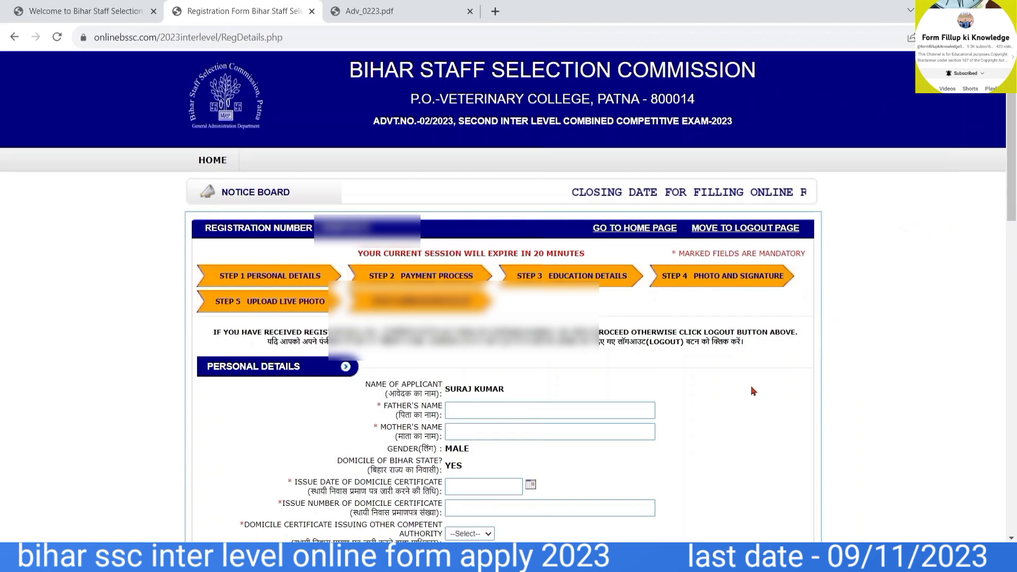
Set the authority that issued the domicile certificate to RO in the personal details.
scroll(753, 391, "down", 2)
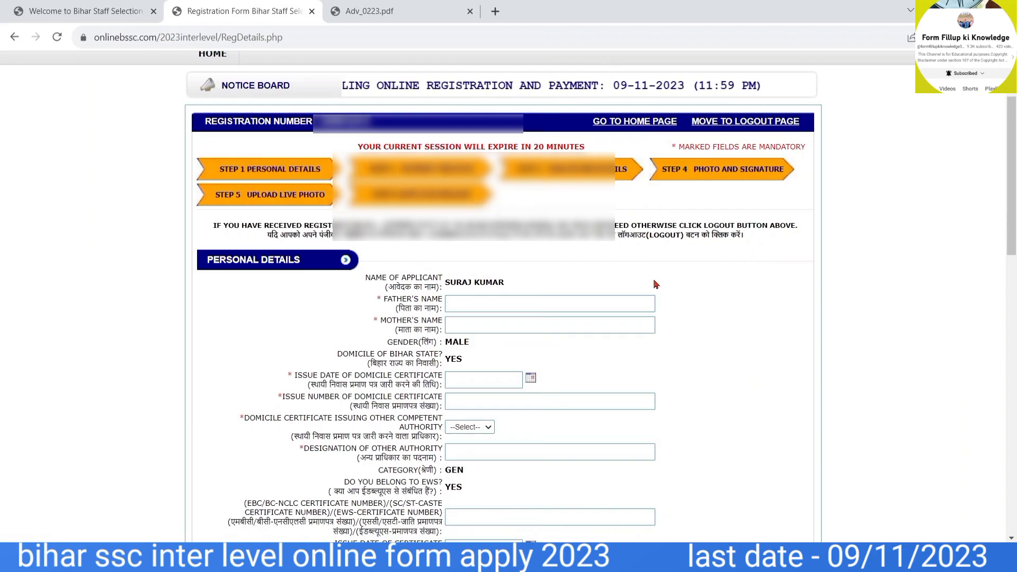
scroll(655, 284, "down", 2)
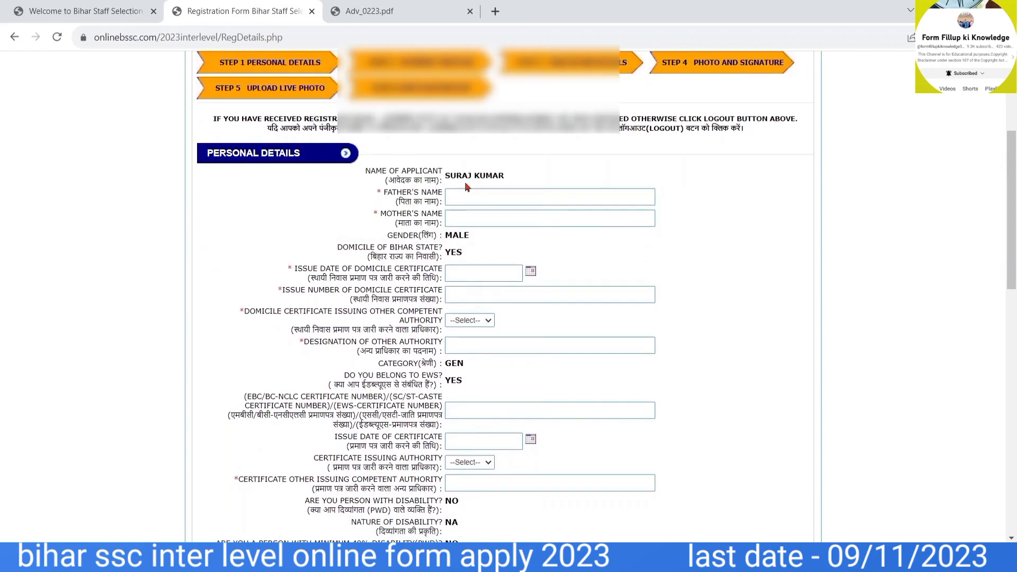
left_click(459, 198)
scroll(446, 254, "down", 1)
scroll(446, 254, "down", 2)
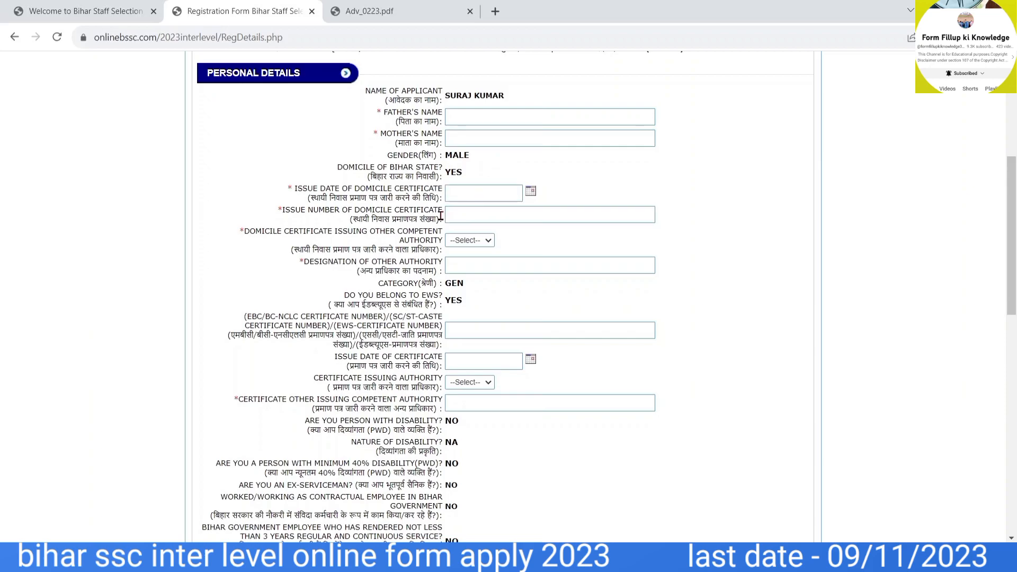
left_click(461, 242)
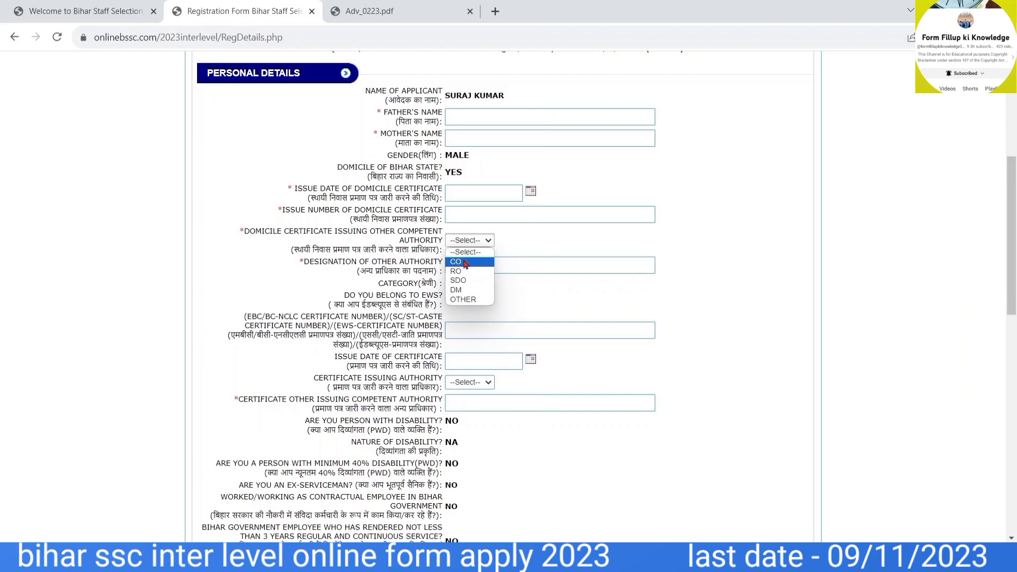
left_click(459, 290)
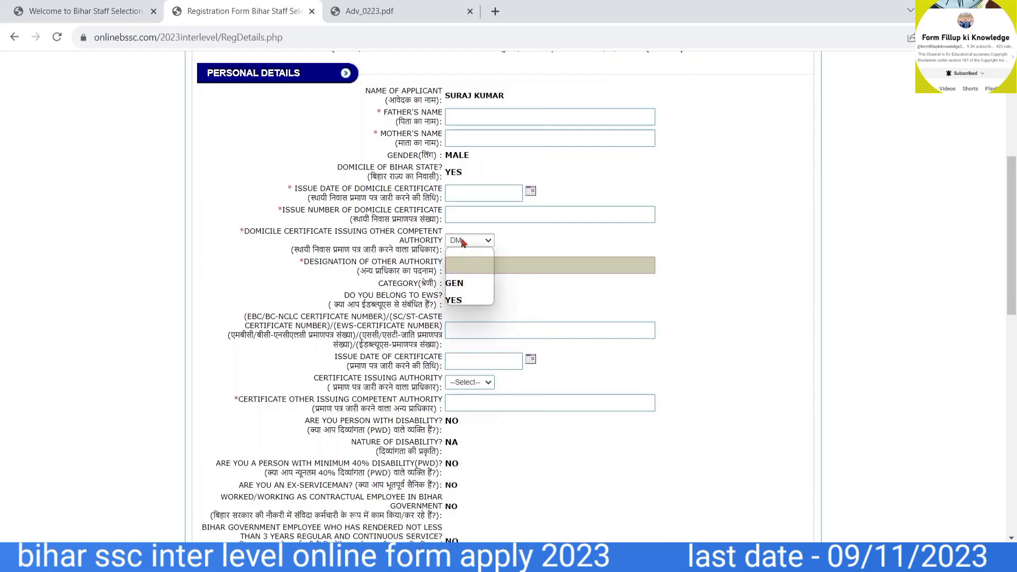
left_click(458, 271)
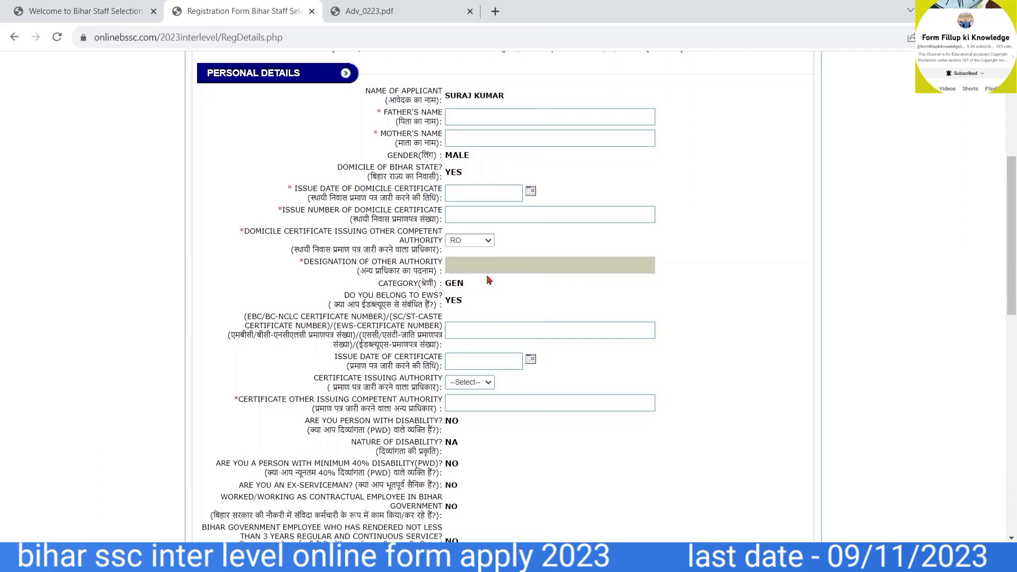
Set the issuing authority of the EWS certificate to OTHER in the personal details.
scroll(492, 287, "down", 1)
scroll(492, 287, "down", 1)
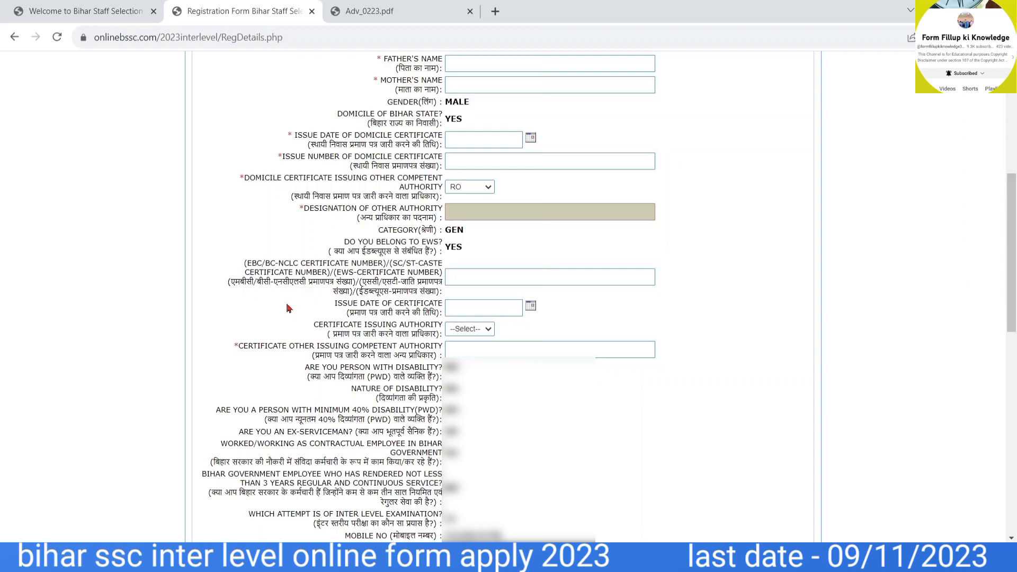
scroll(288, 308, "down", 3)
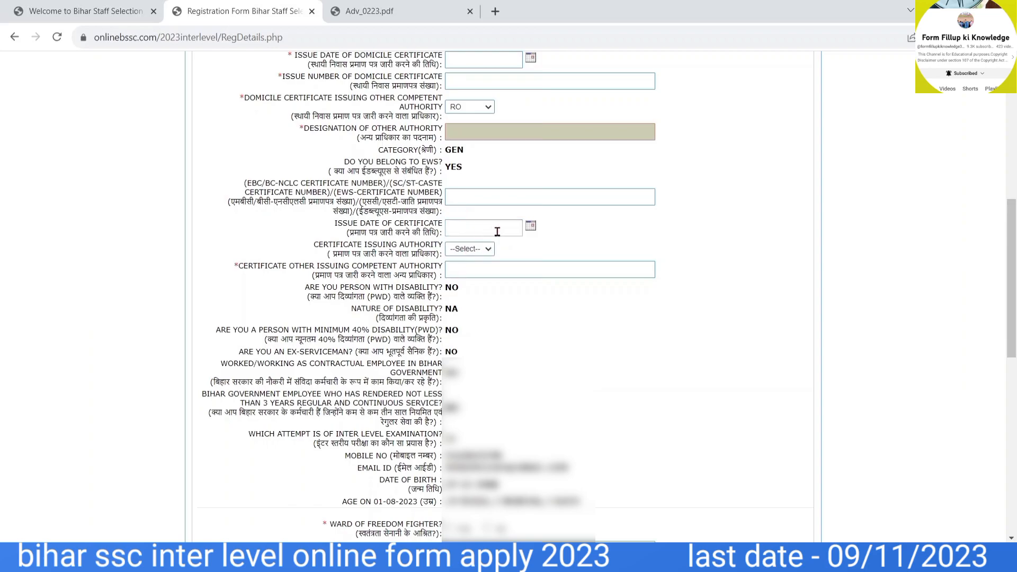
left_click(490, 249)
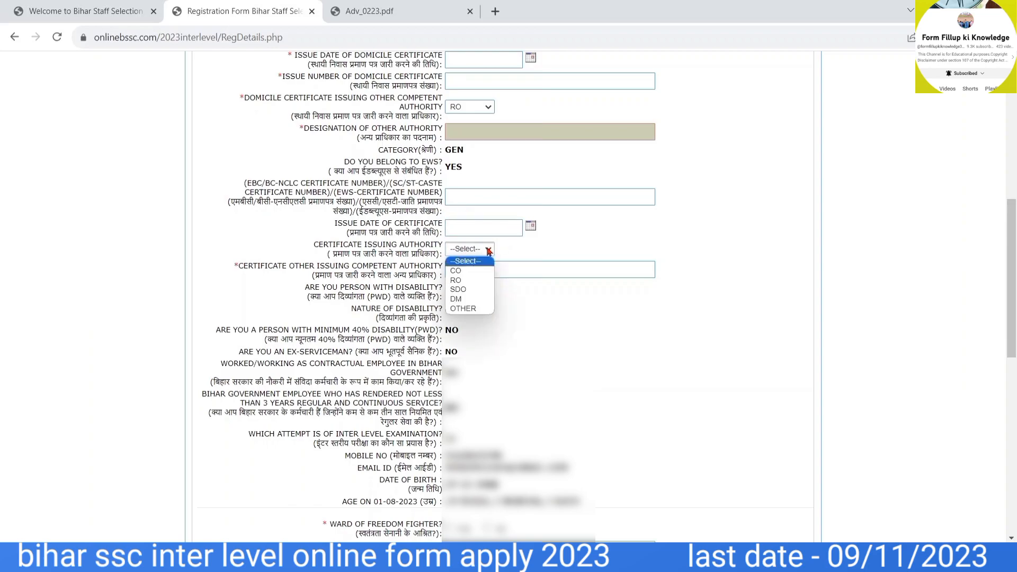
left_click(480, 280)
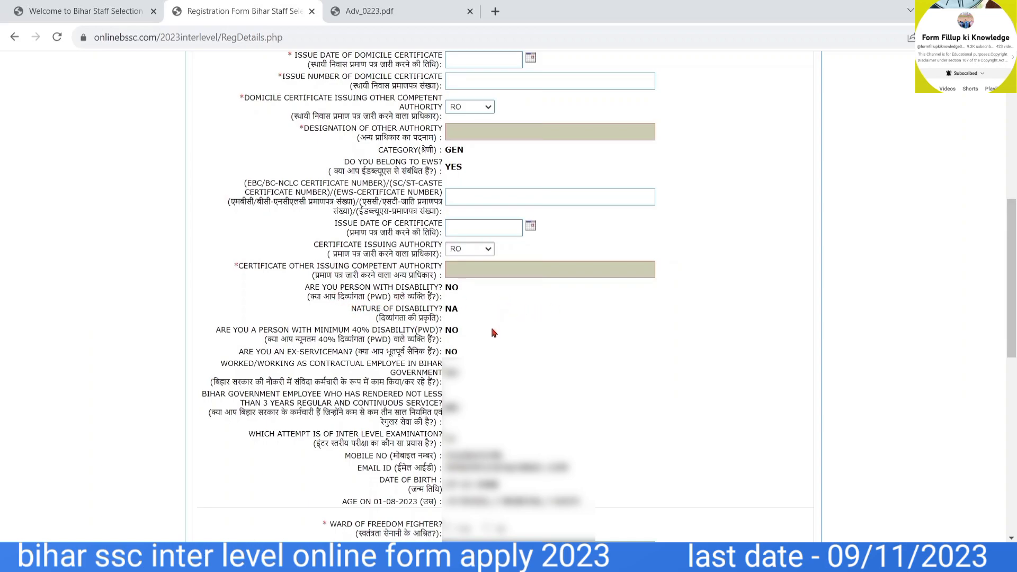
key("o")
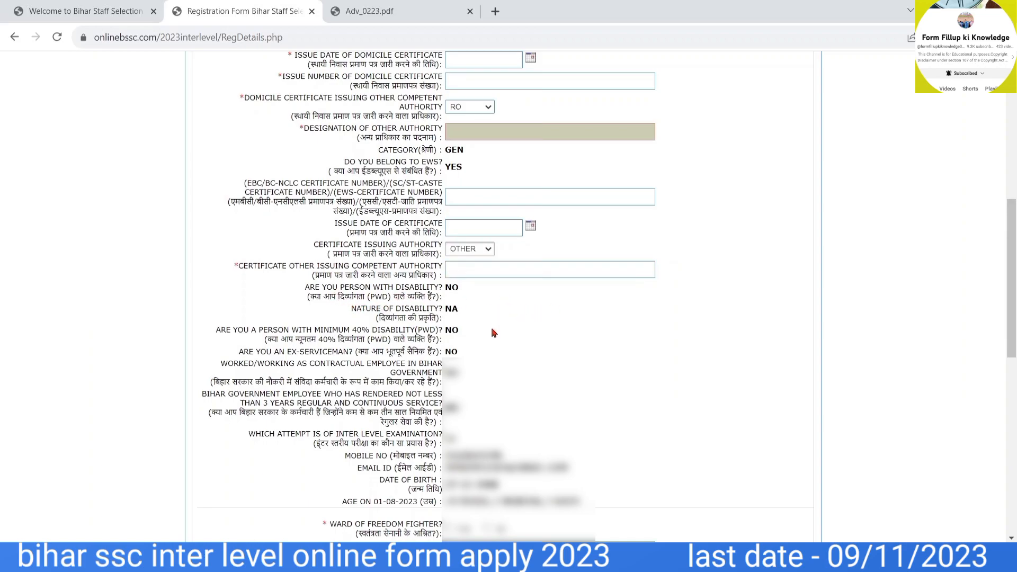
Answer NO to the question whether the applicant is a ward of a freedom fighter.
scroll(492, 333, "down", 3)
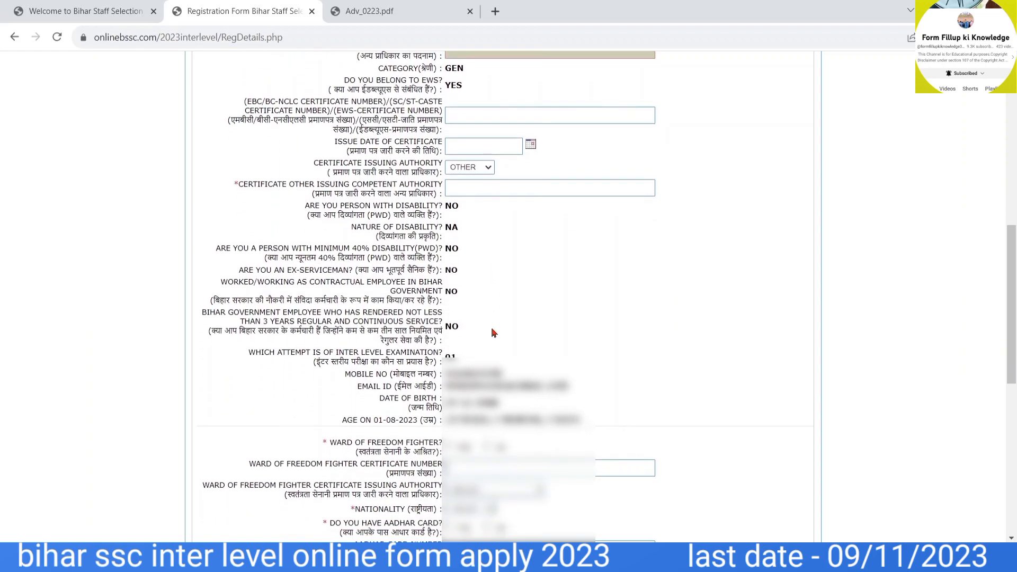
scroll(491, 326, "down", 1)
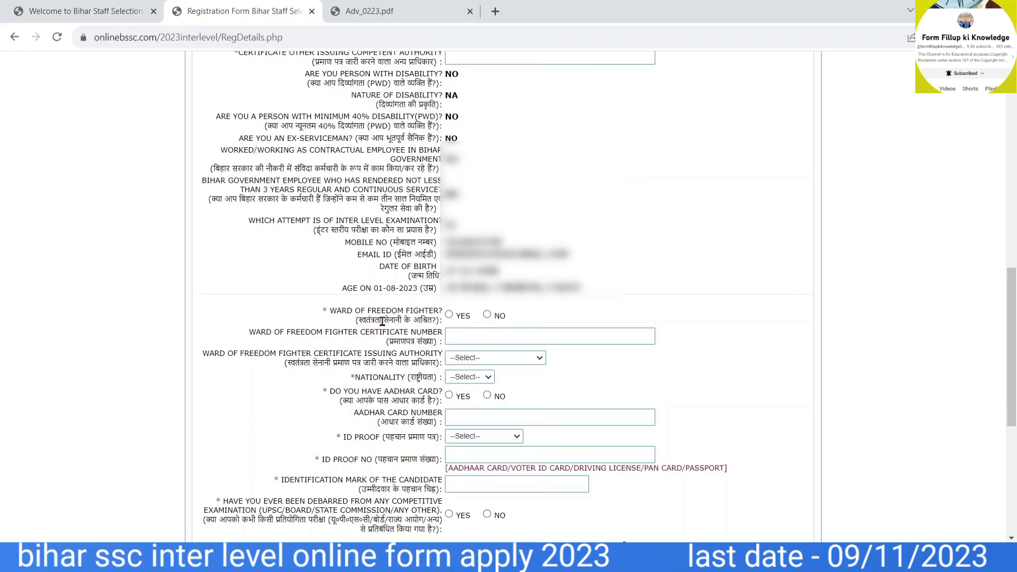
left_click(449, 315)
left_click(488, 315)
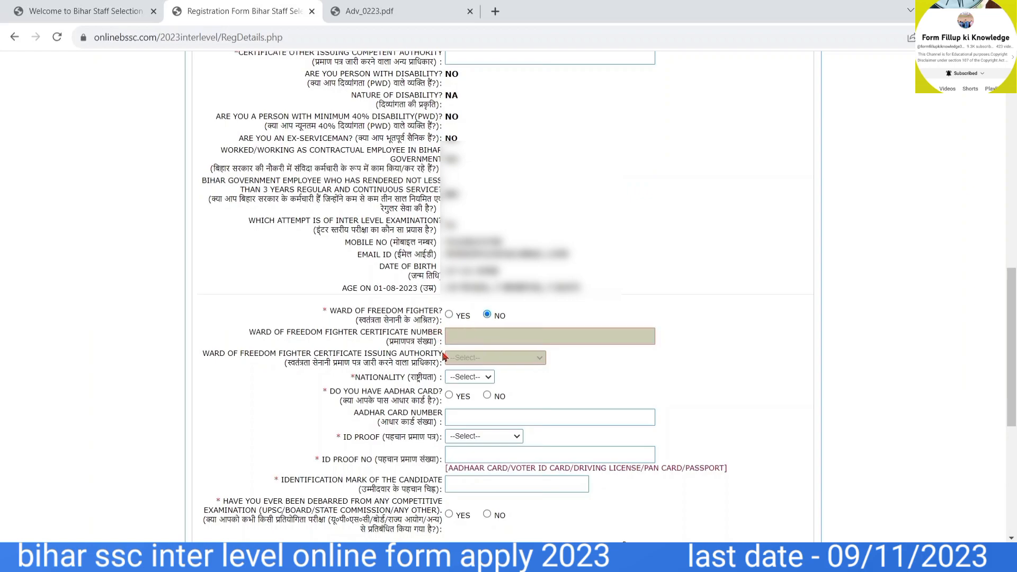
left_click(449, 315)
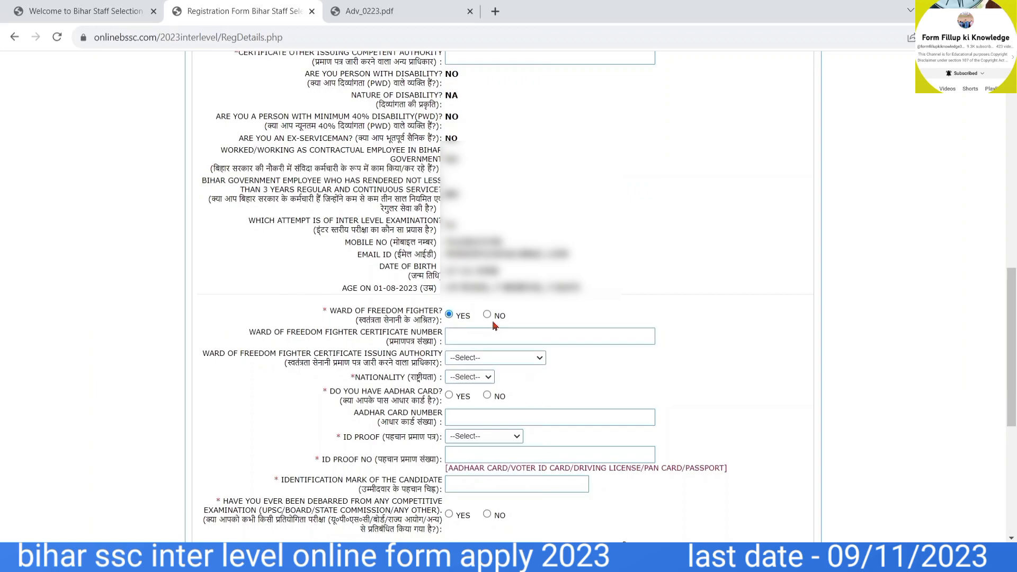
left_click(486, 315)
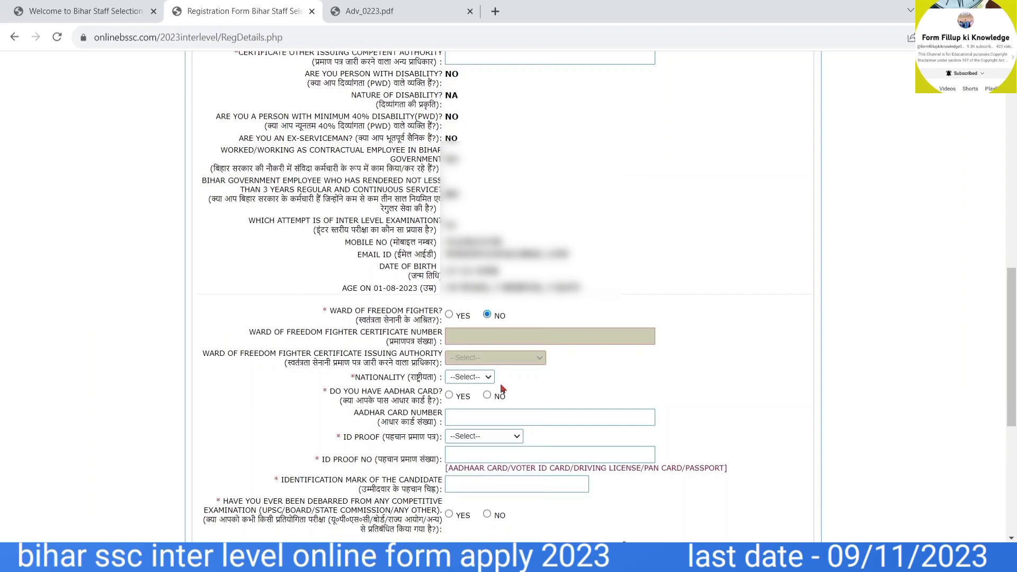
Set the nationality to INDIAN and answer YES to having an Aadhaar card.
left_click(478, 380)
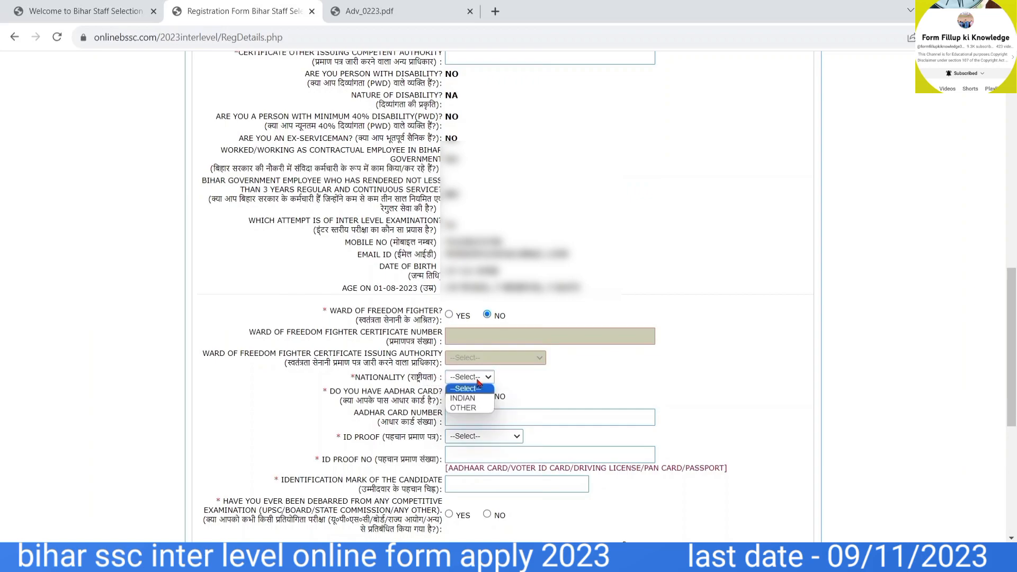
left_click(466, 398)
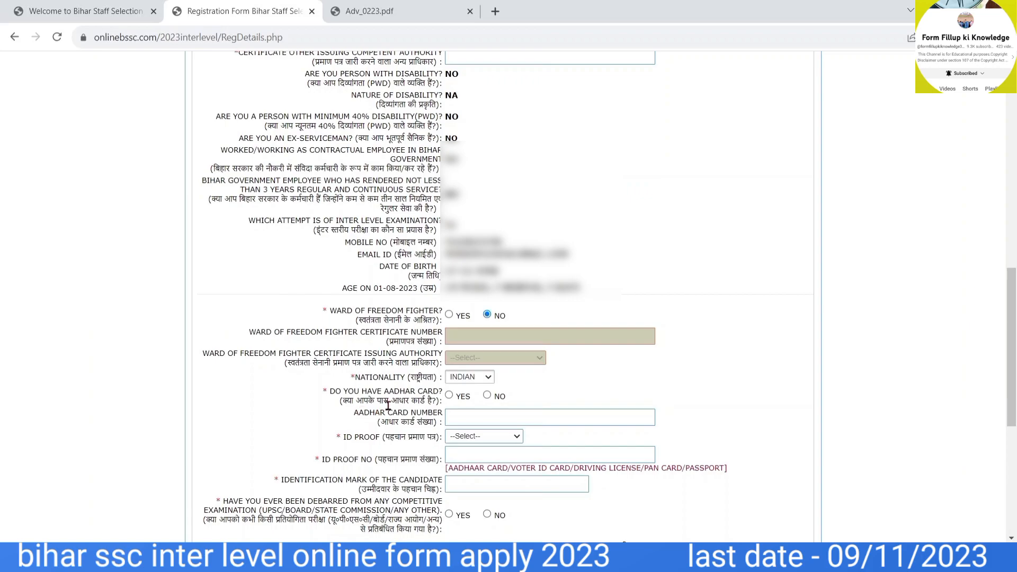
left_click(450, 395)
Choose Aadhaar Card as the applicant's ID proof.
scroll(532, 403, "down", 2)
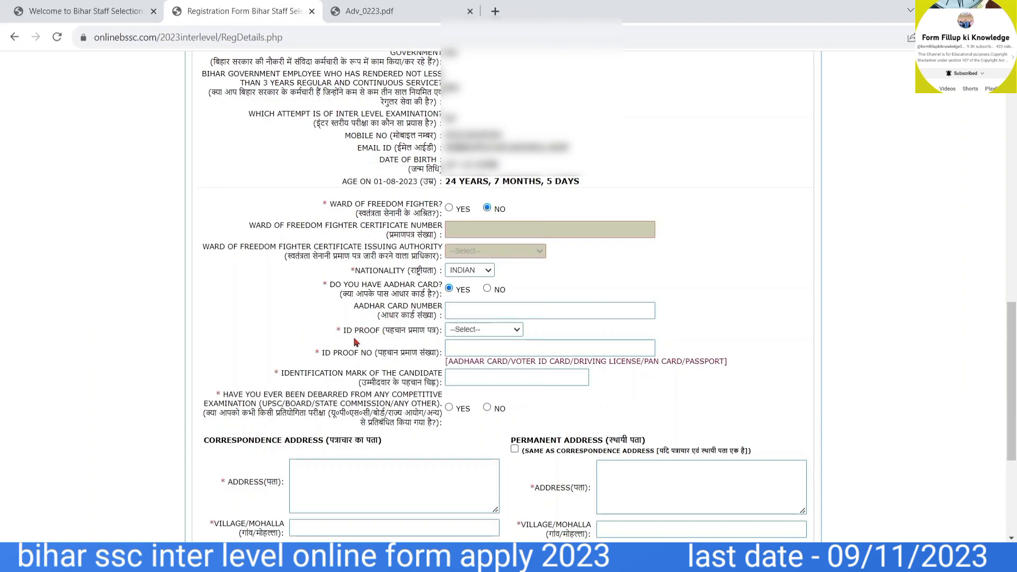
left_click(471, 331)
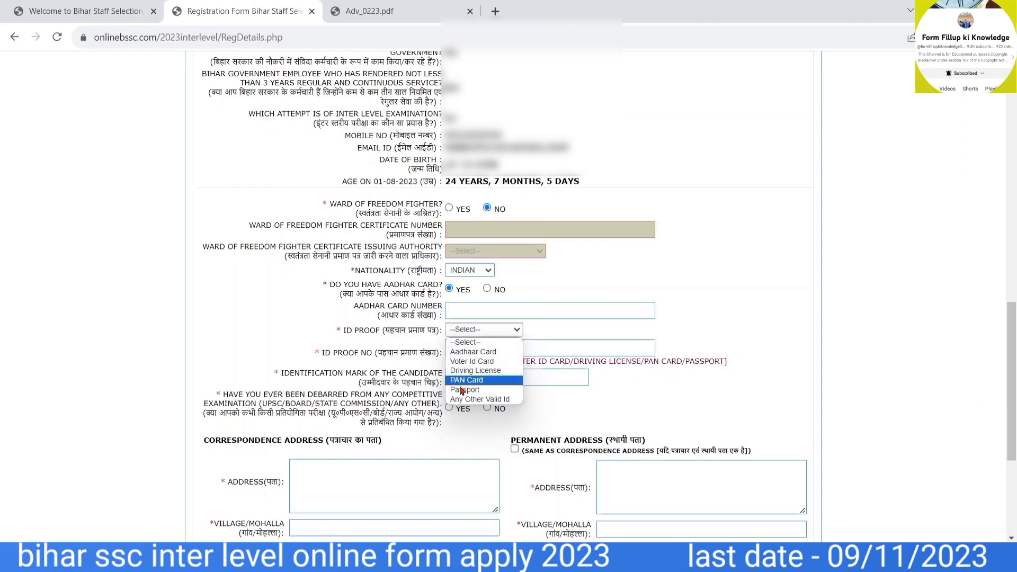
left_click(483, 354)
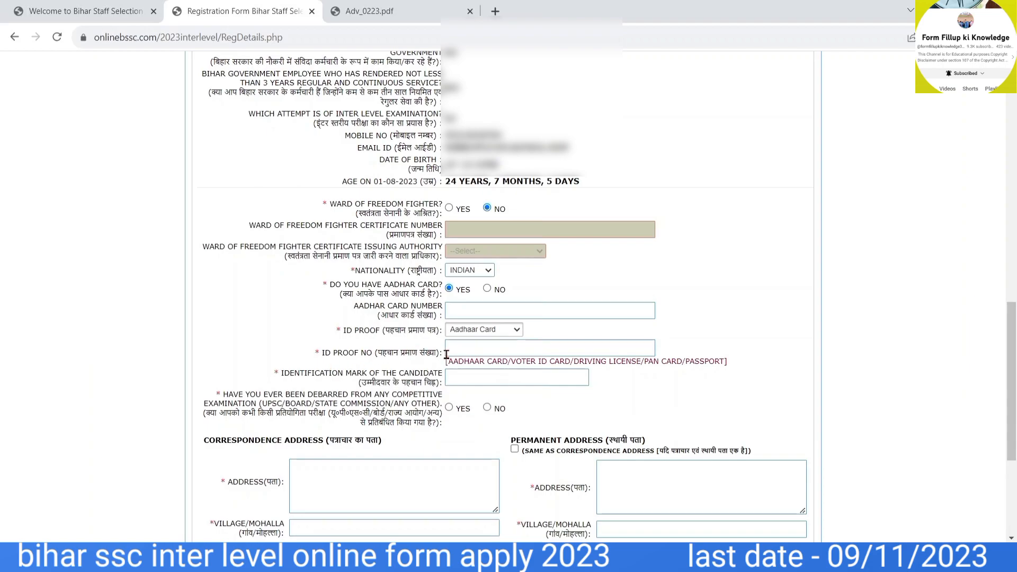
left_click(468, 351)
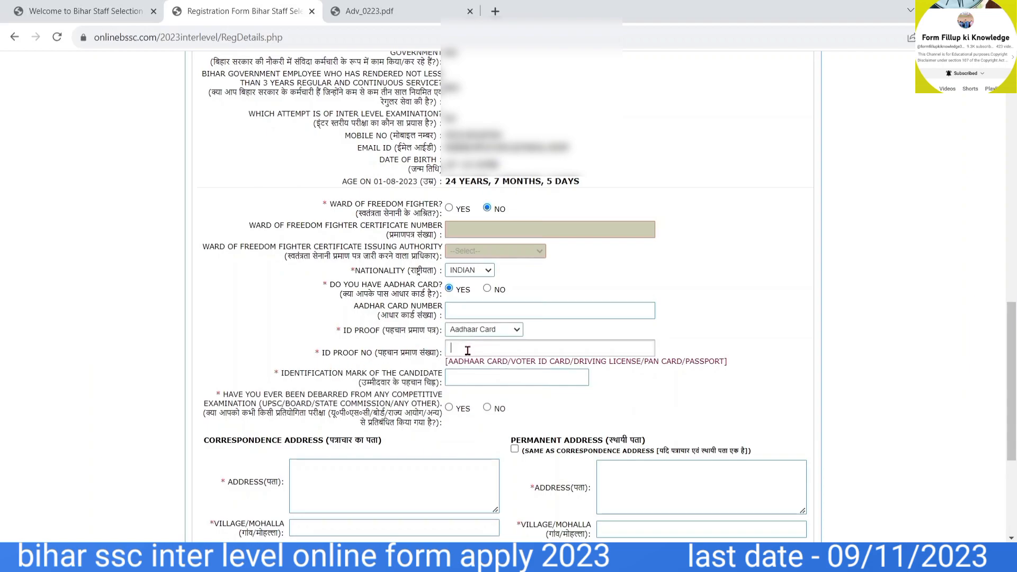
left_click(598, 415)
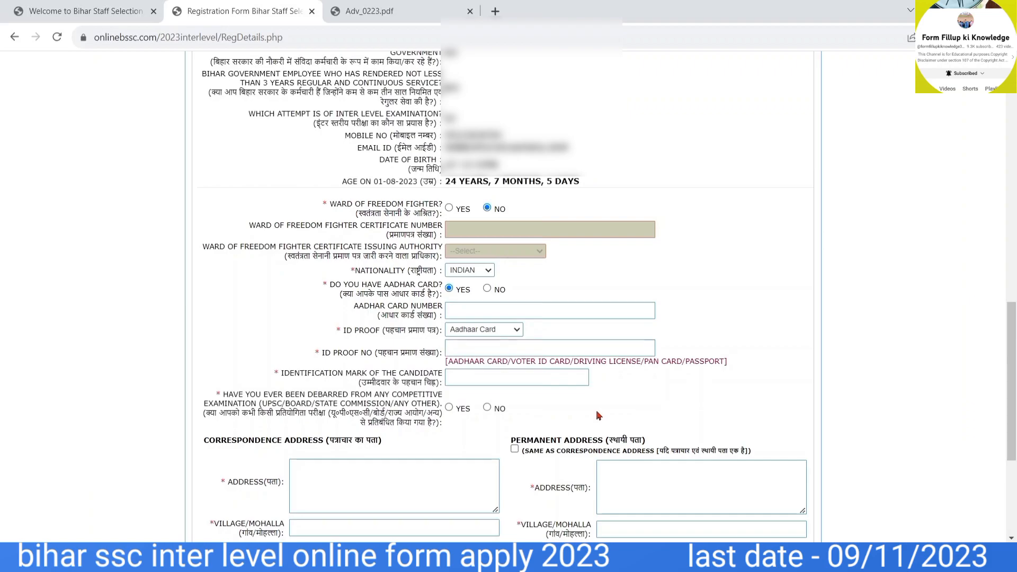
Answer NO to ever having been debarred from a competitive examination.
scroll(598, 415, "down", 1)
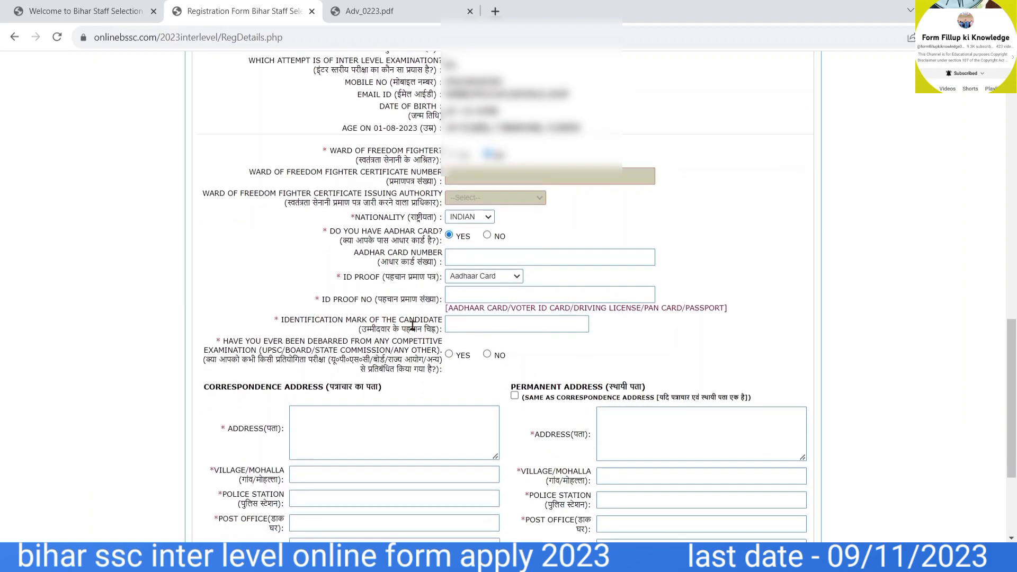
left_click(469, 325)
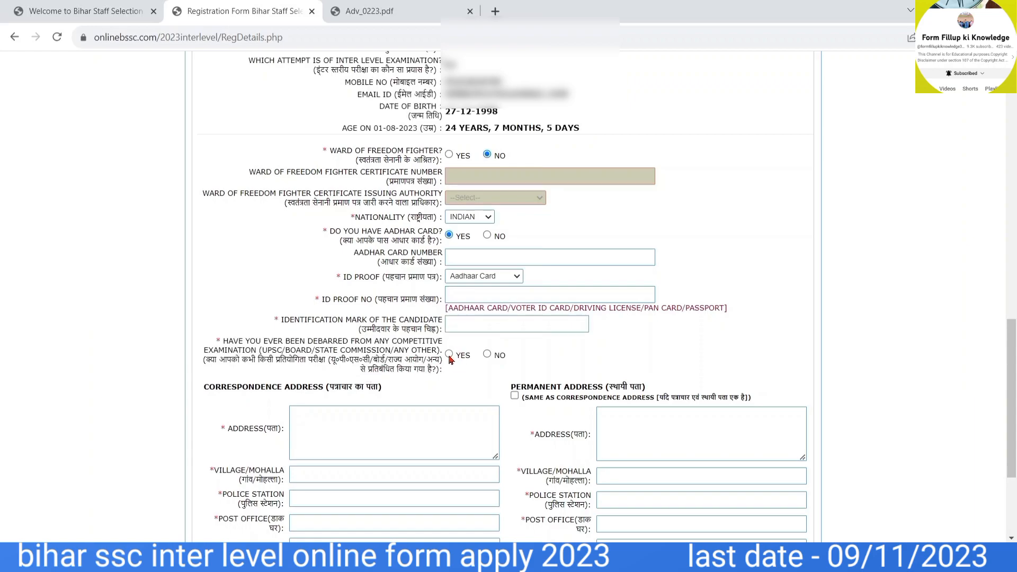
left_click(487, 355)
Set the state of the correspondence address to BIHAR and view the available districts.
scroll(479, 395, "down", 5)
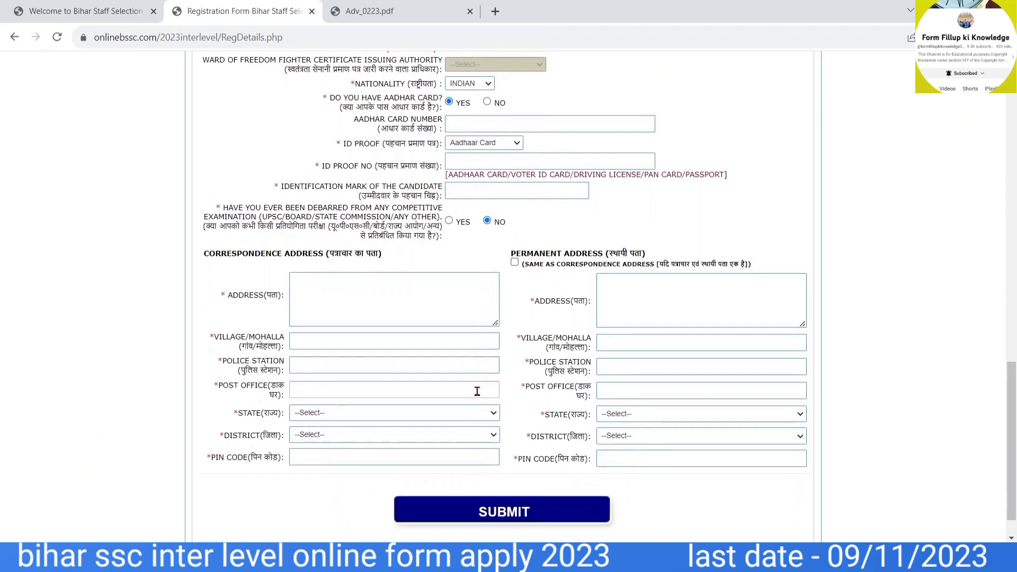
scroll(477, 391, "down", 1)
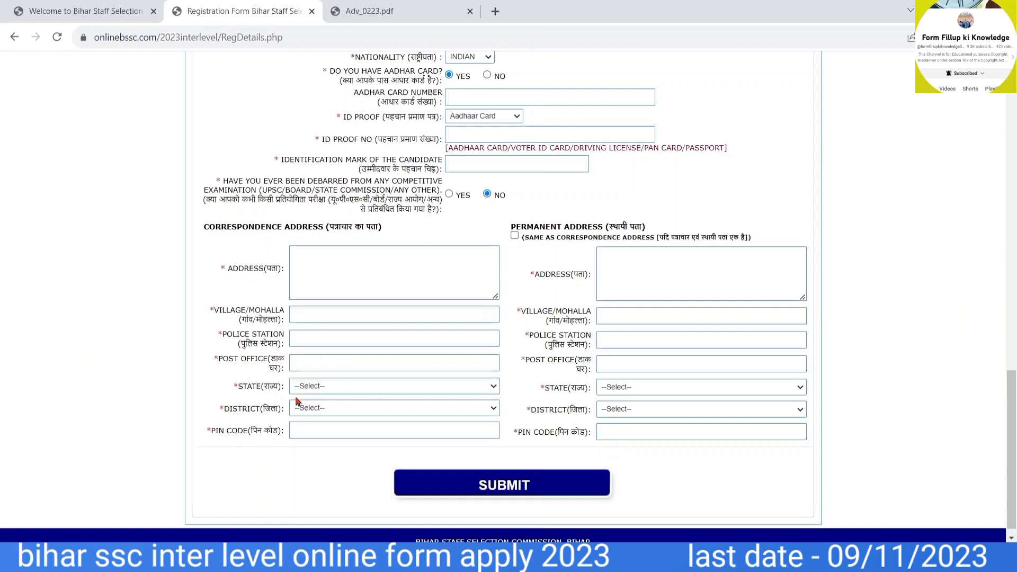
left_click(308, 386)
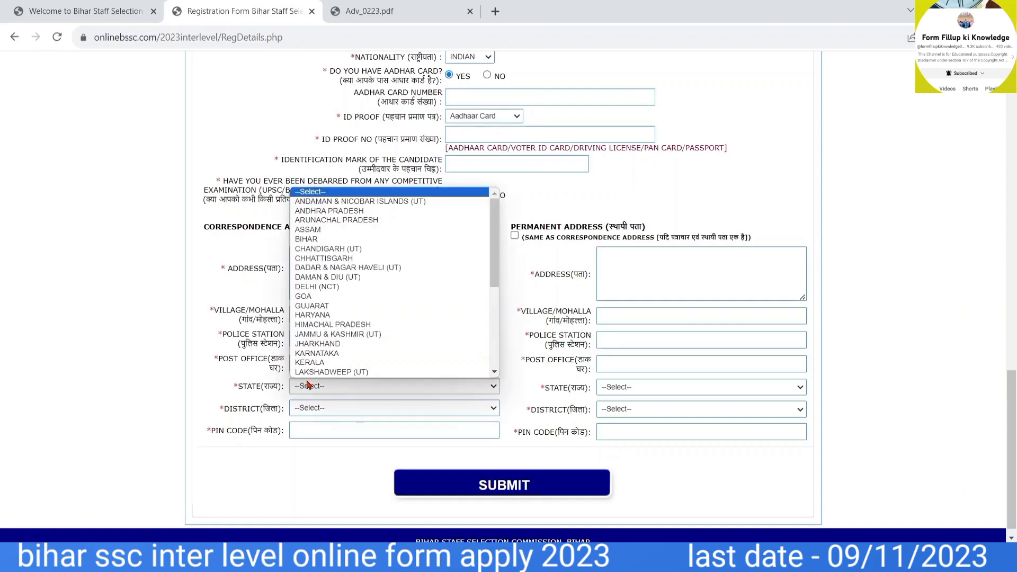
left_click(310, 241)
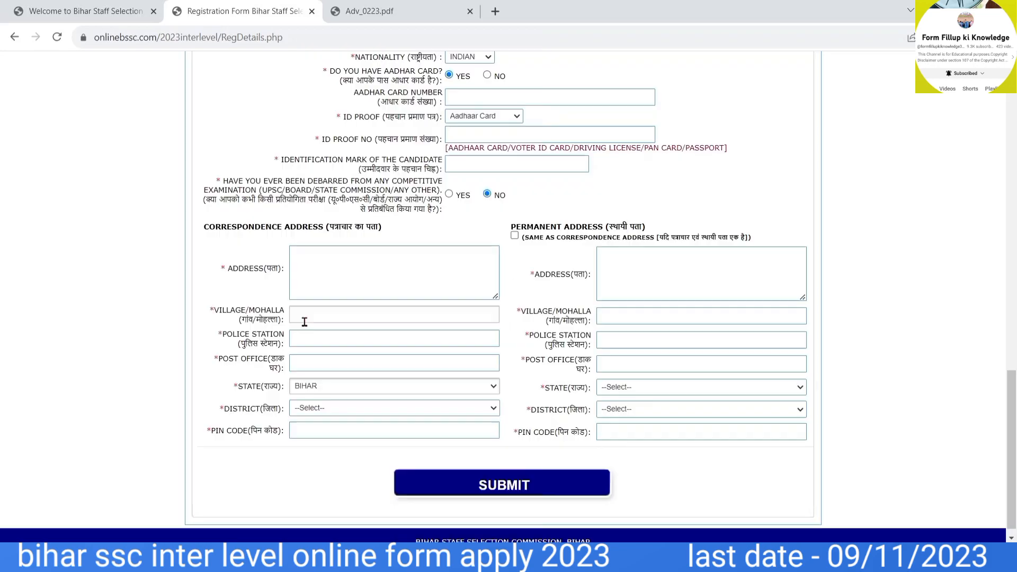
left_click(309, 407)
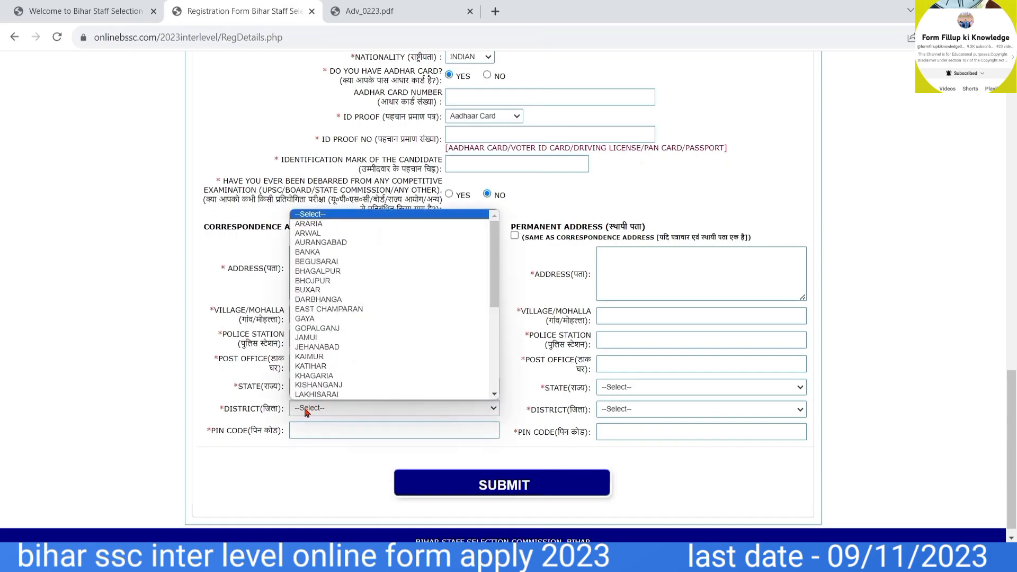
left_click(305, 413)
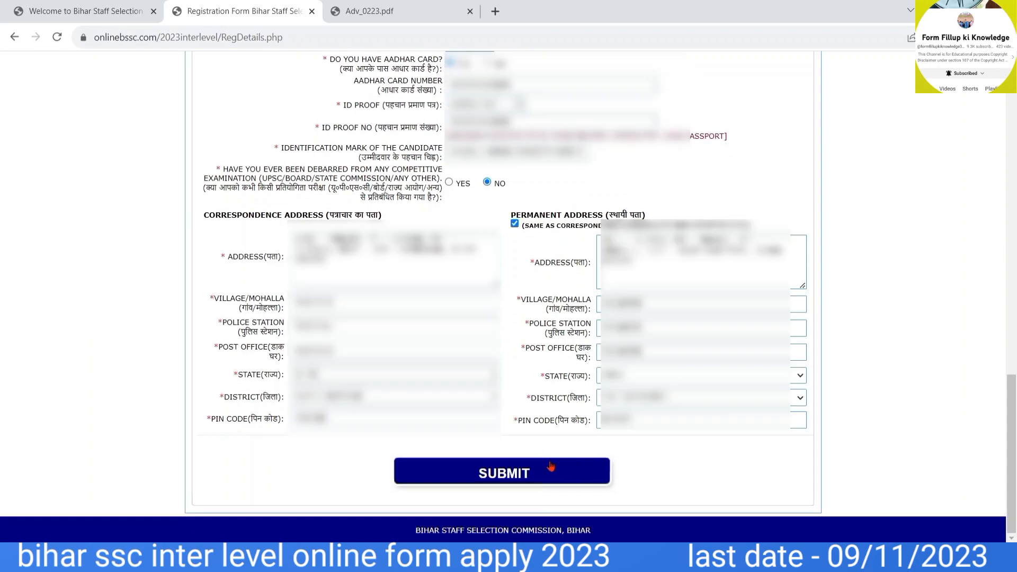
Submit the completed personal details form and confirm the submission.
left_click(540, 471)
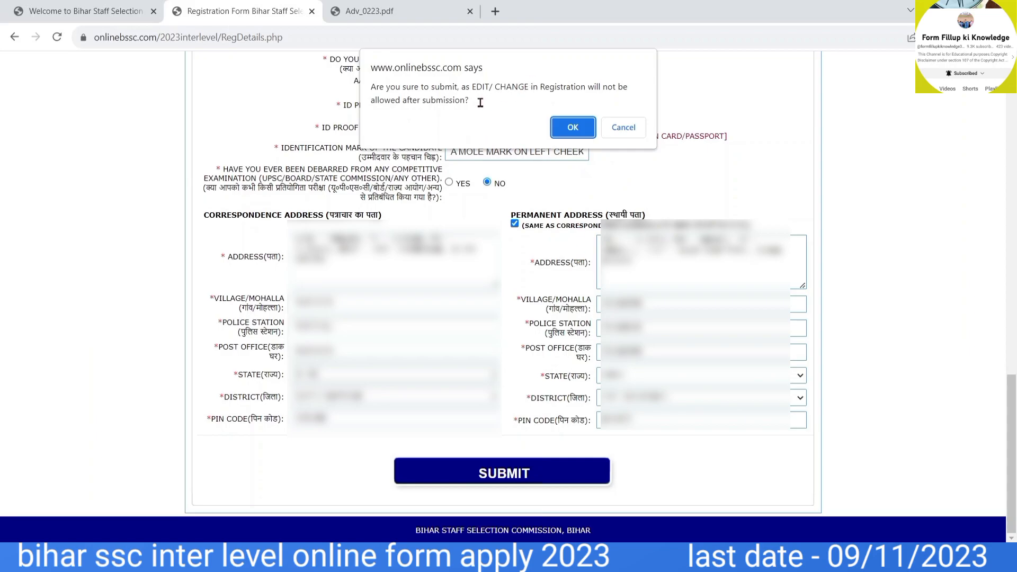
left_click(563, 126)
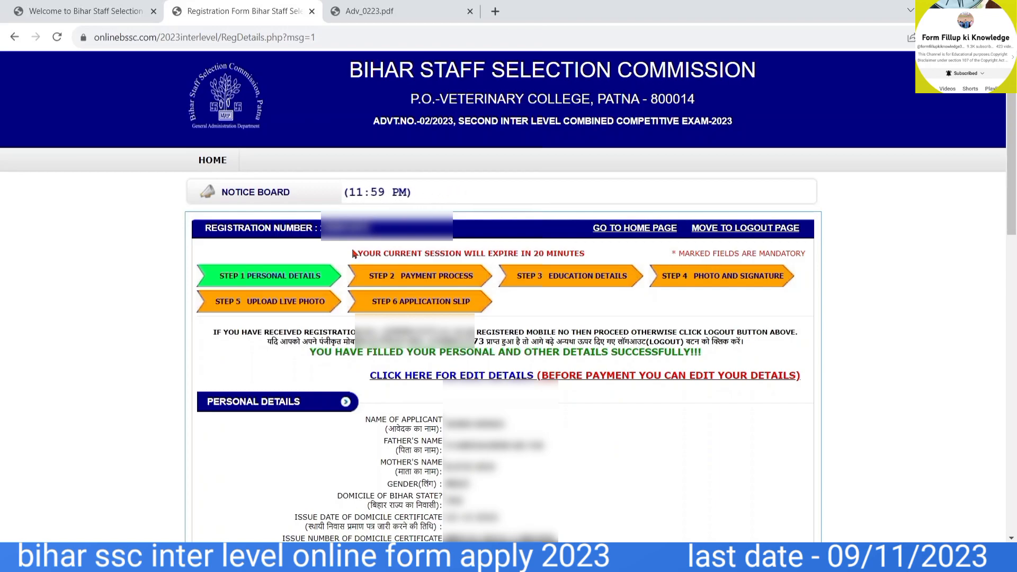
Review the submitted personal and address details and proceed to the payment stage.
scroll(353, 253, "down", 13)
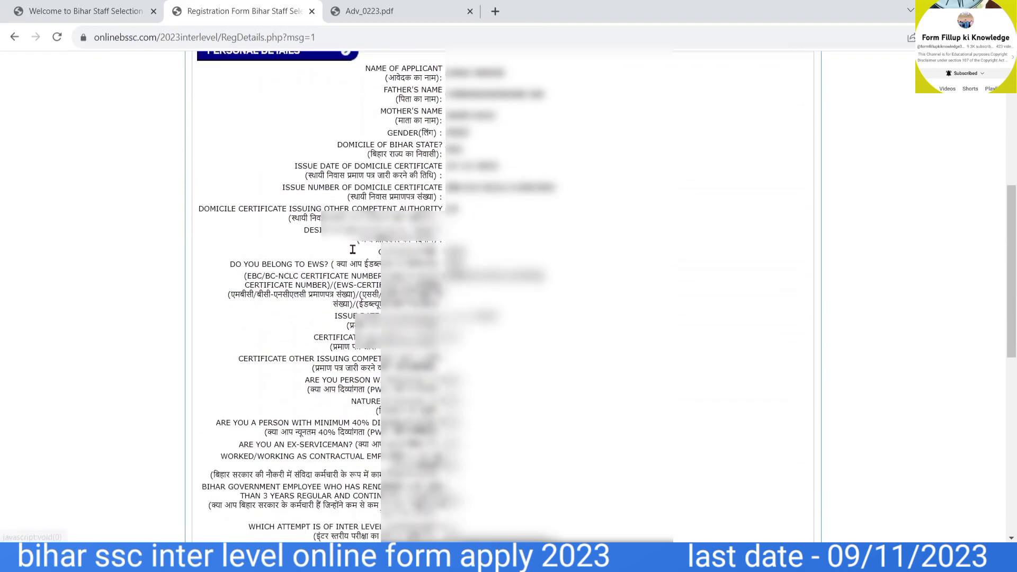
scroll(354, 254, "down", 3)
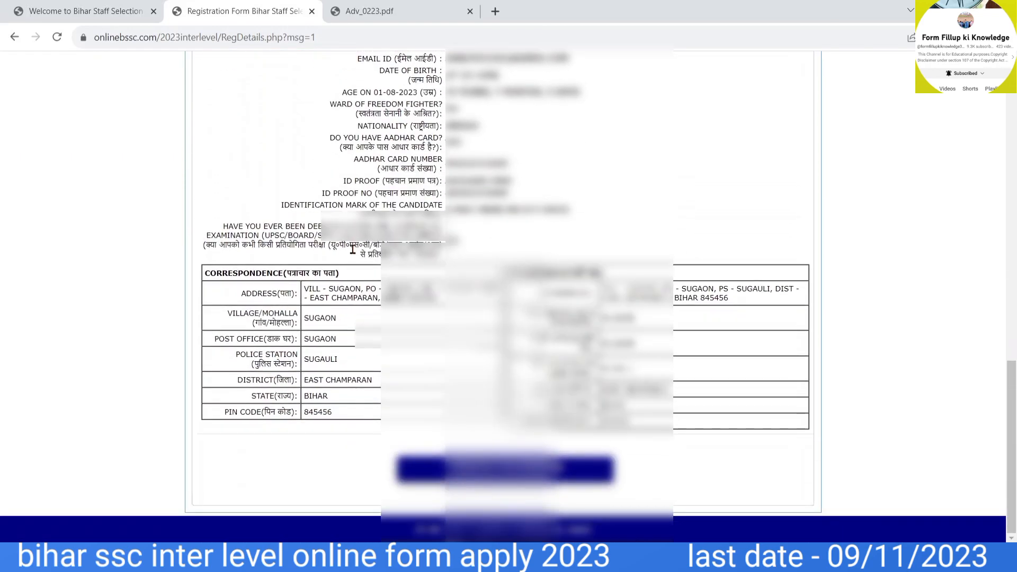
scroll(352, 249, "up", 16)
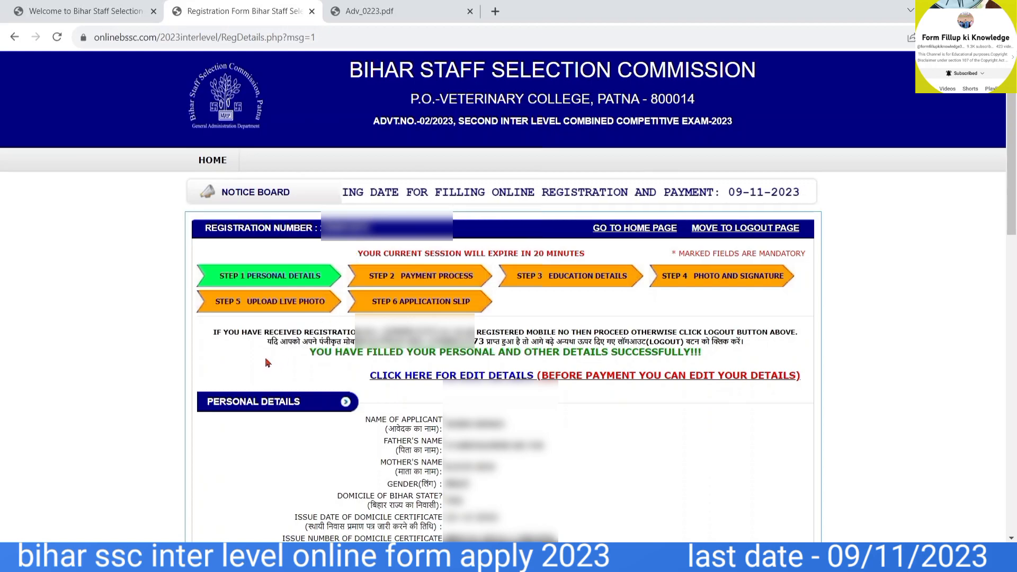
scroll(267, 363, "down", 10)
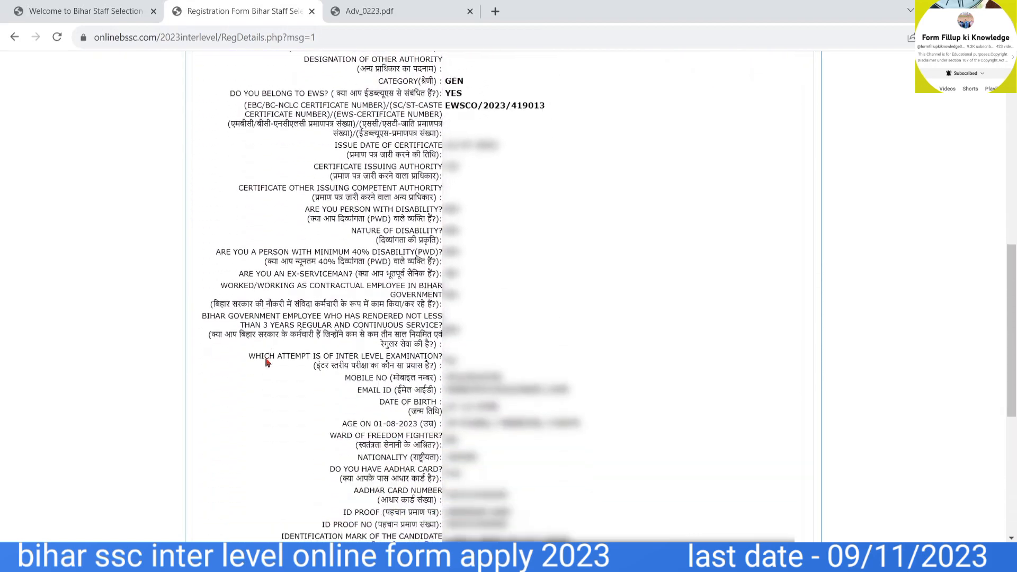
scroll(268, 362, "down", 5)
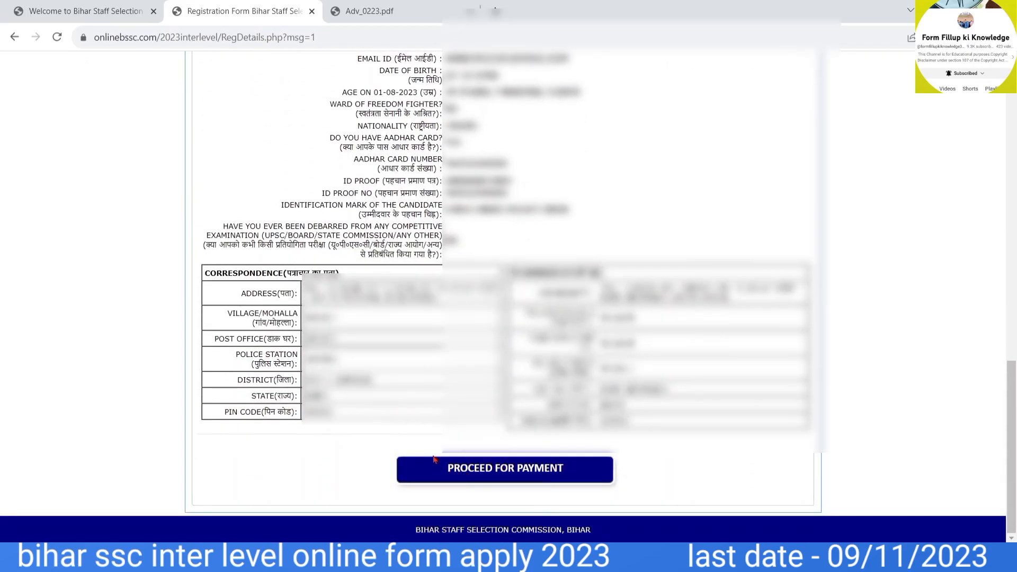
left_click(534, 479)
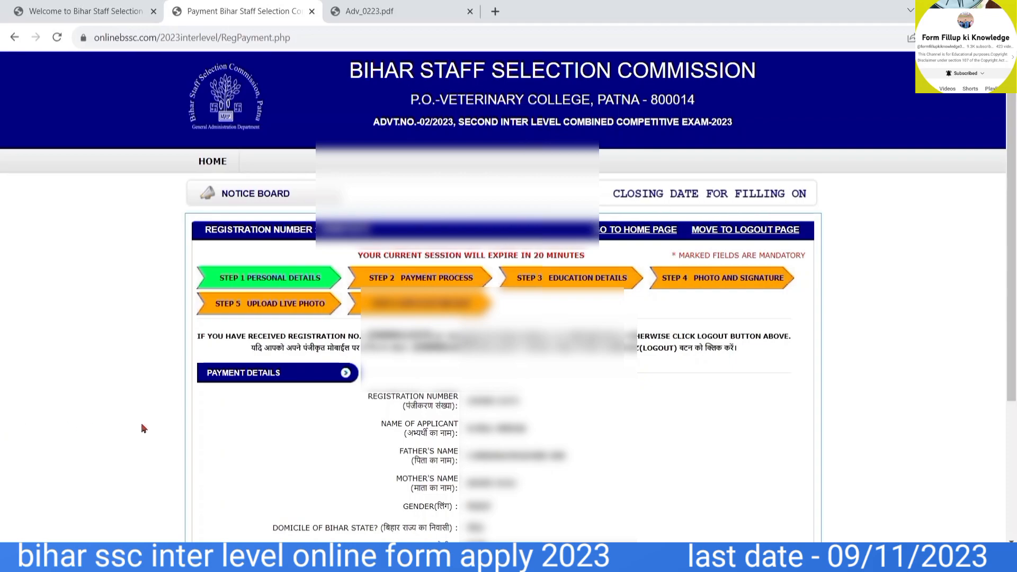
Process the online registration fee payment with SBI as the payment bank and confirm it for the registration number.
scroll(142, 424, "down", 4)
scroll(141, 426, "down", 1)
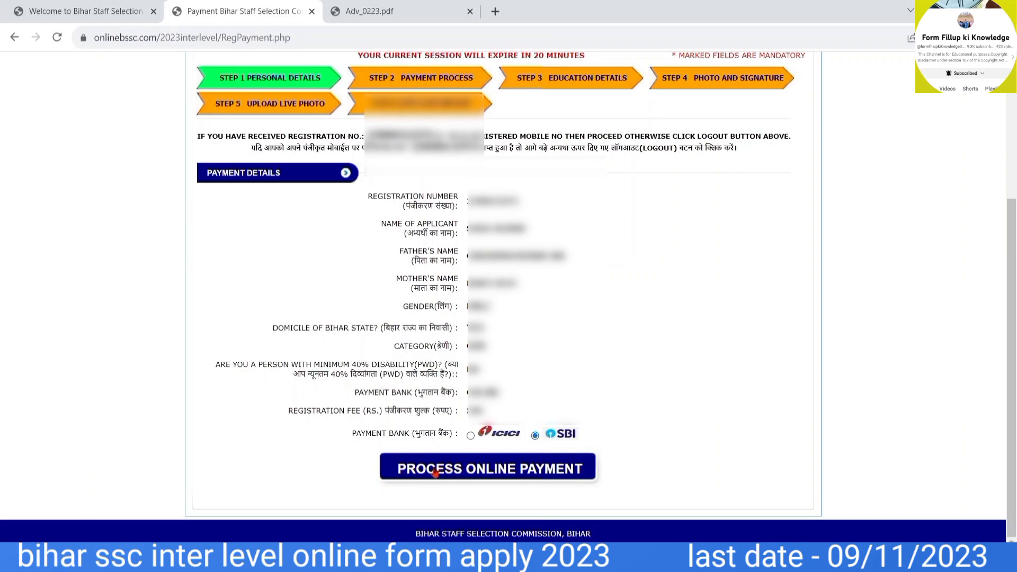
left_click(498, 471)
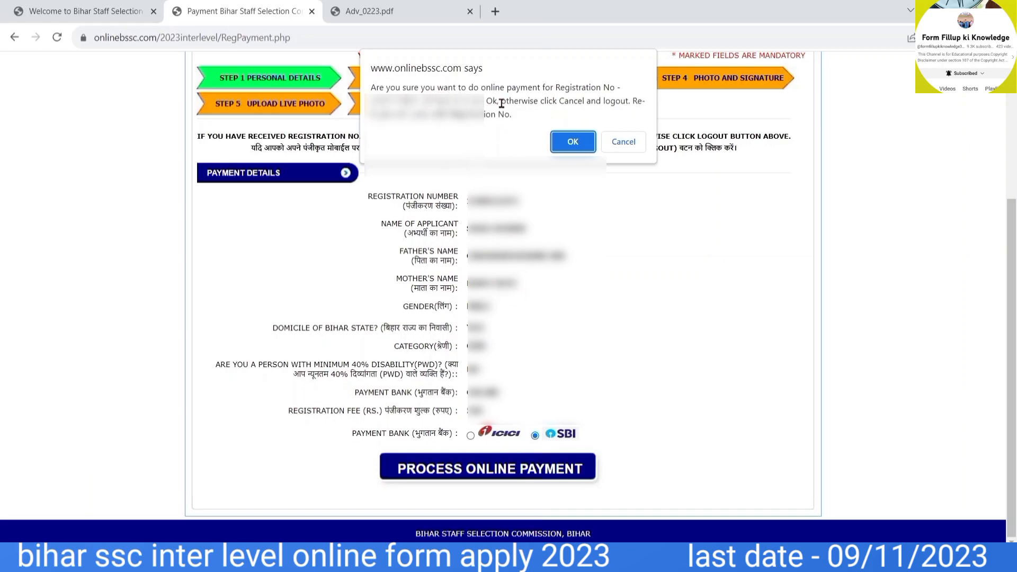
left_click(572, 141)
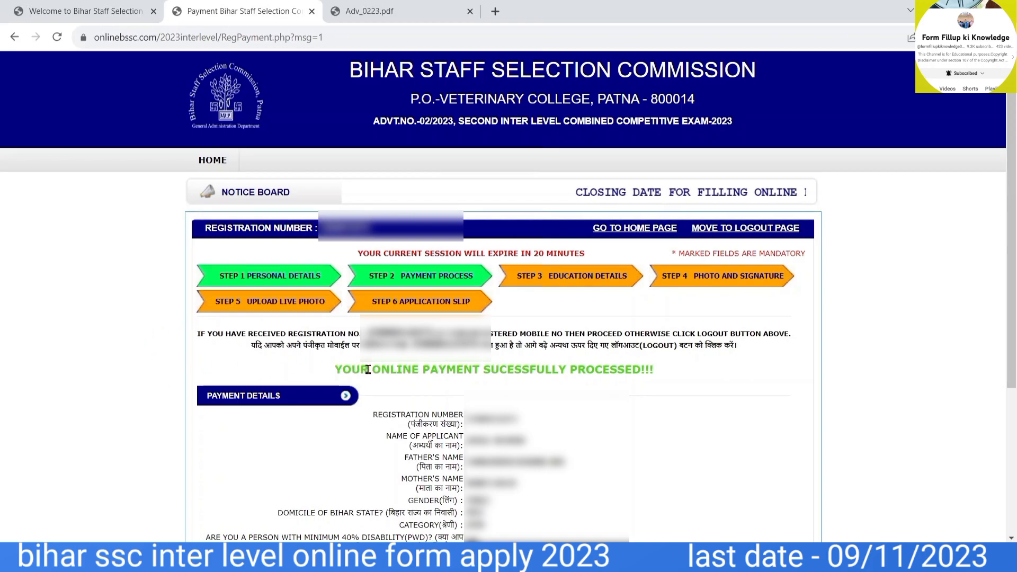
View the payment slip, close it and continue to the education details stage.
scroll(165, 388, "down", 4)
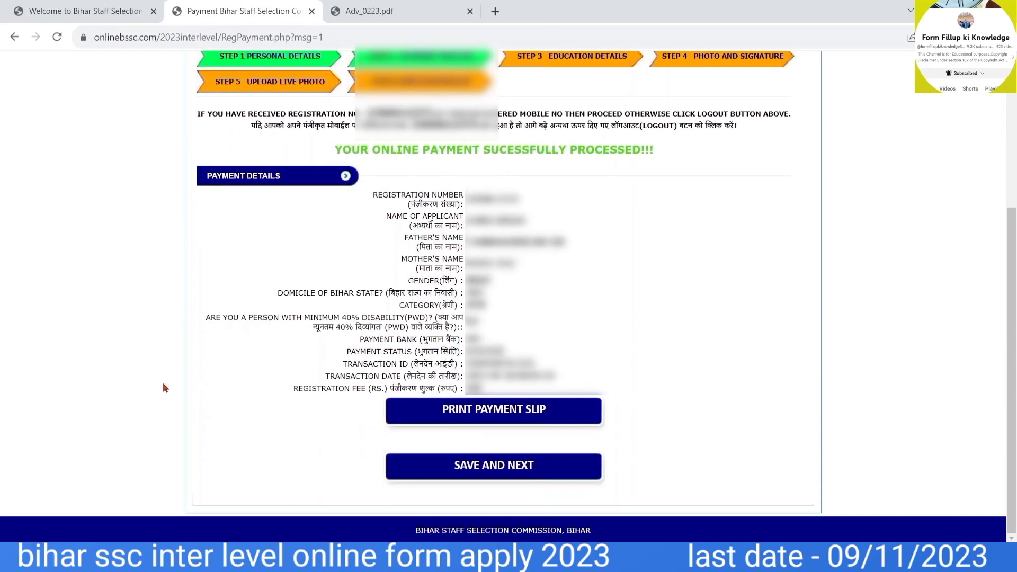
left_click(513, 417)
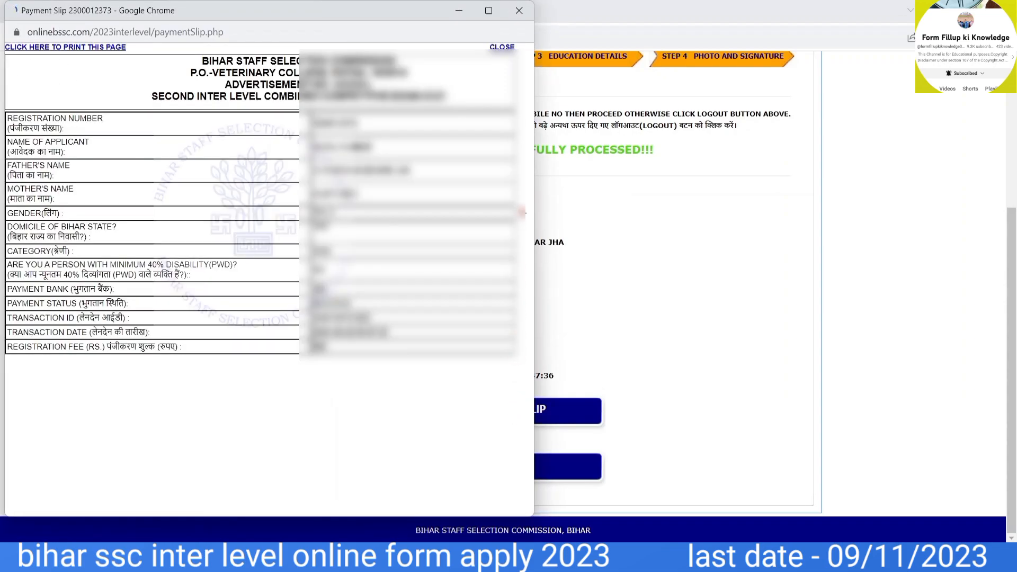
left_click(518, 10)
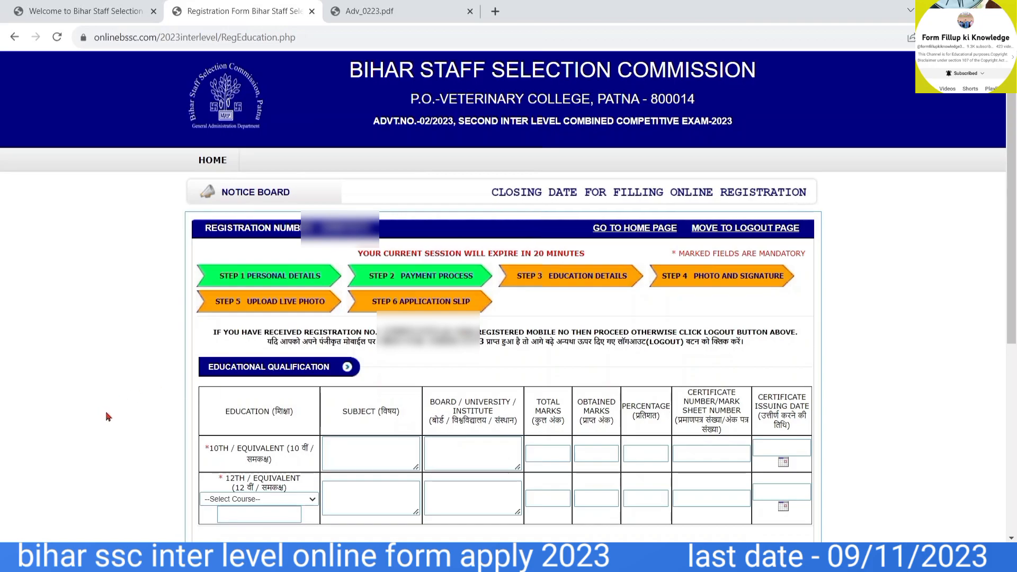
Enter 500 total marks and 300 obtained marks for the 10th qualification.
scroll(107, 417, "down", 2)
scroll(108, 417, "down", 2)
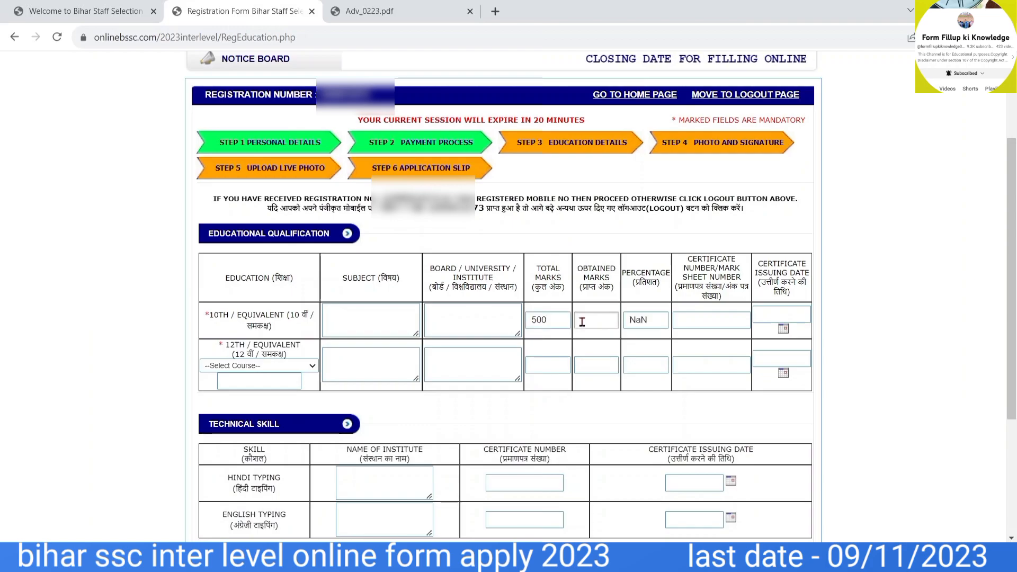
type("300")
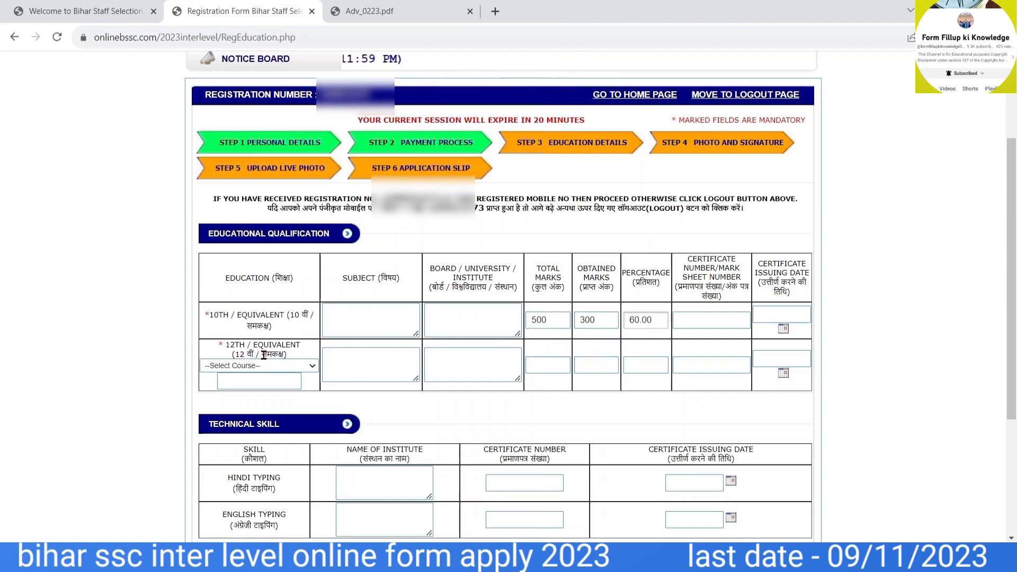
Set the 12th qualification course to 12th/Intermediate (Science) and enter PCM as its subject.
left_click(290, 365)
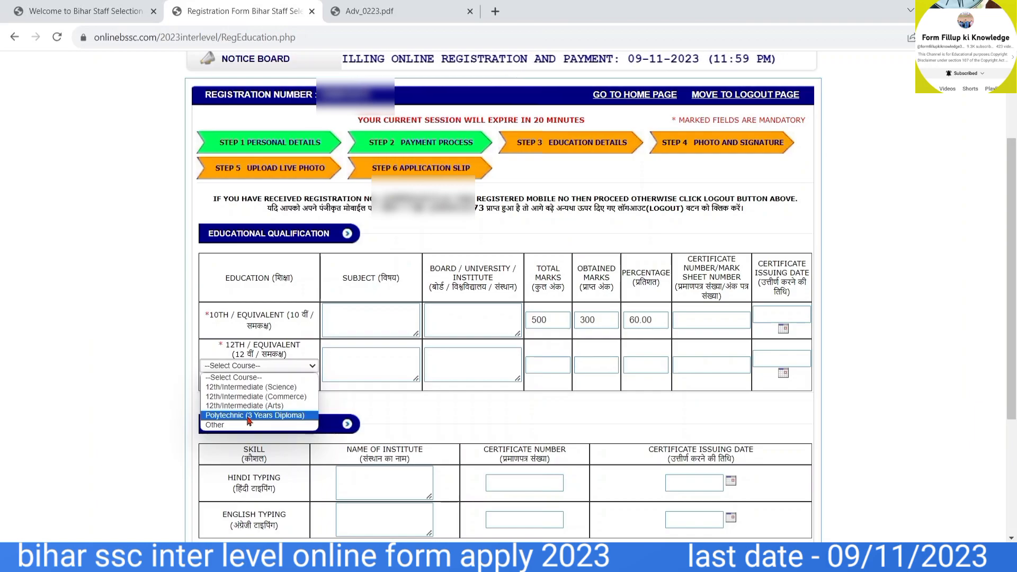
left_click(262, 388)
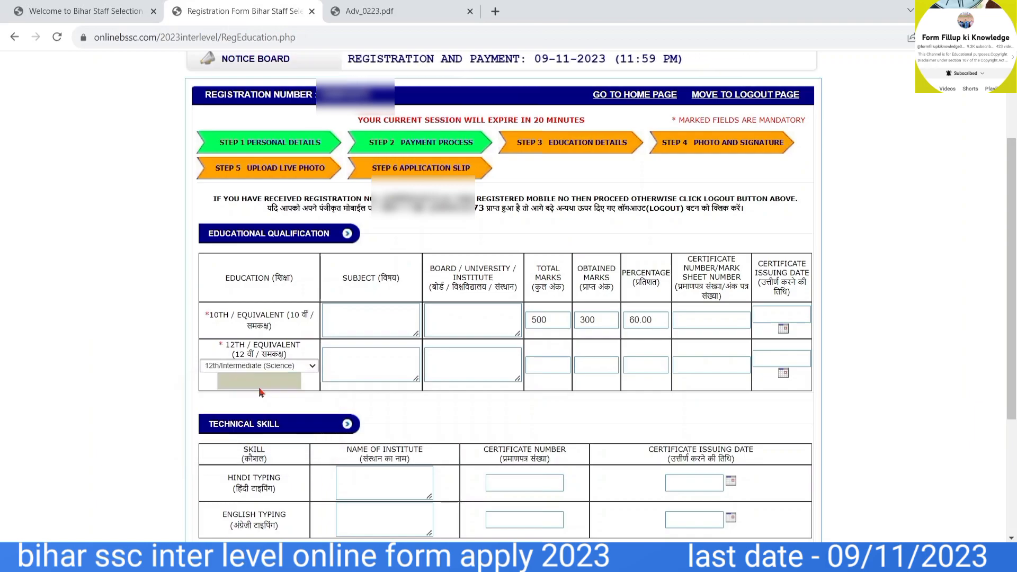
left_click(362, 360)
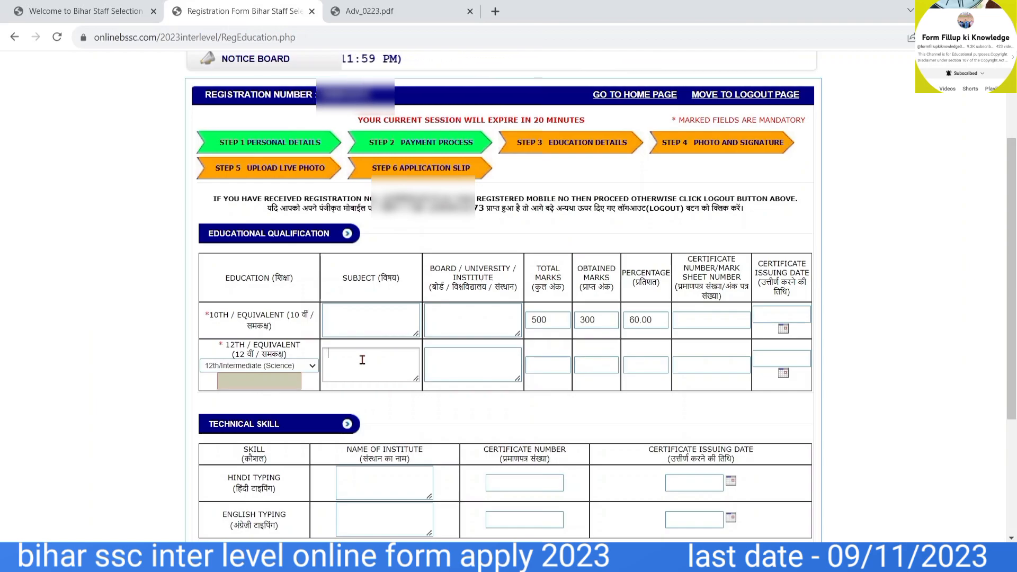
type("P")
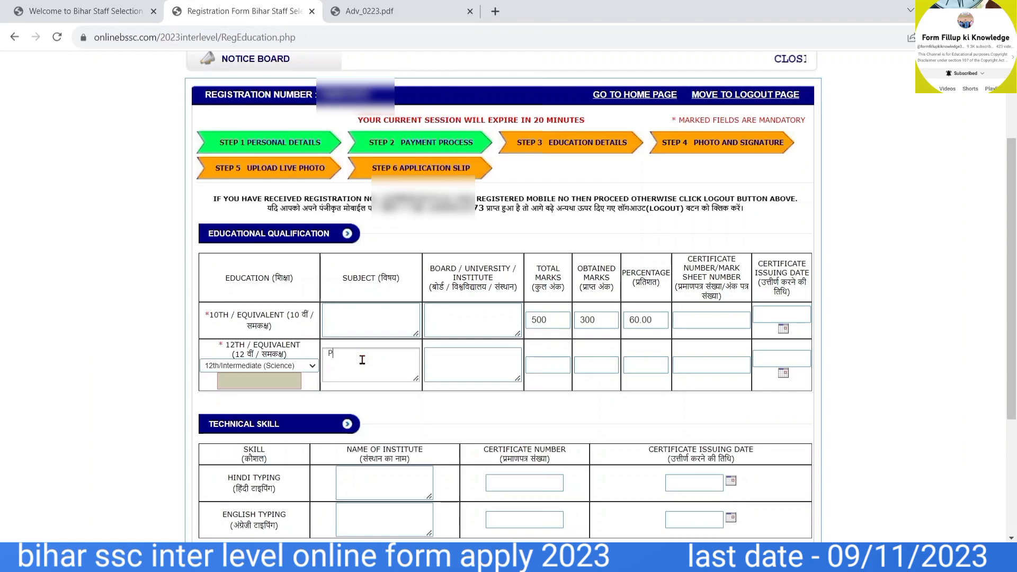
type("CM")
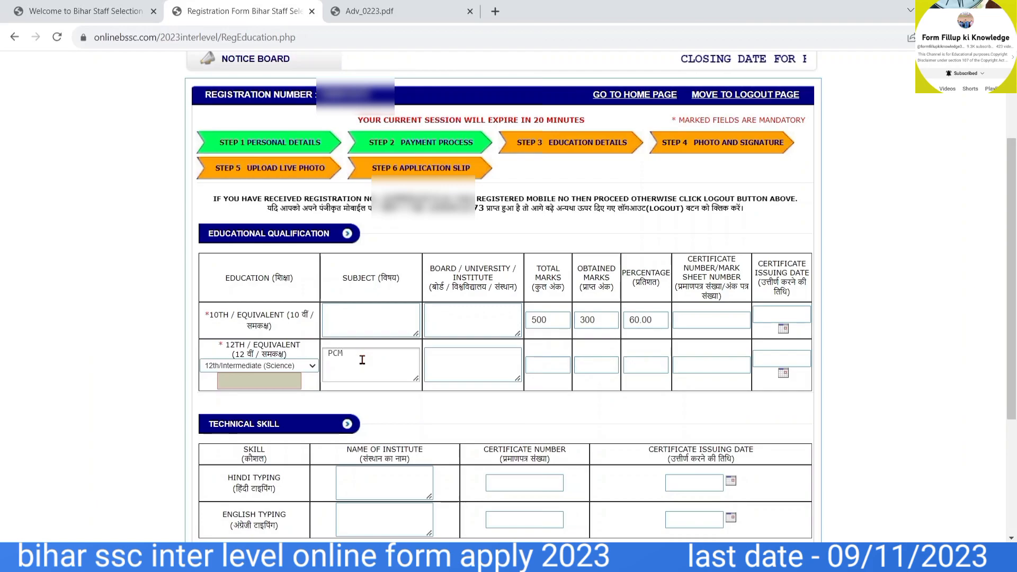
Enter 500 total marks and 300 obtained marks for the 12th qualification and let its percentage be calculated.
left_click(474, 376)
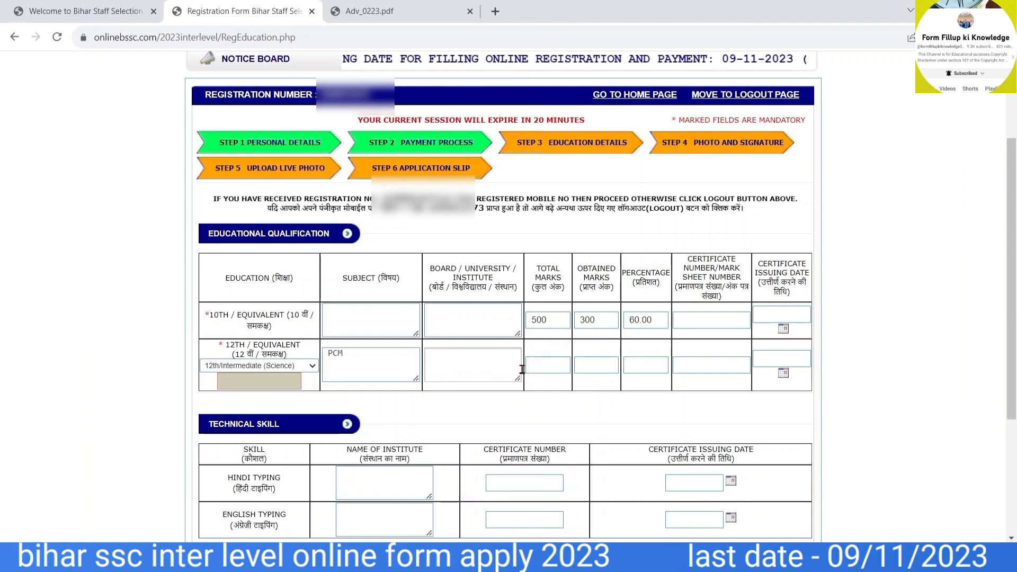
left_click(547, 369)
type("500")
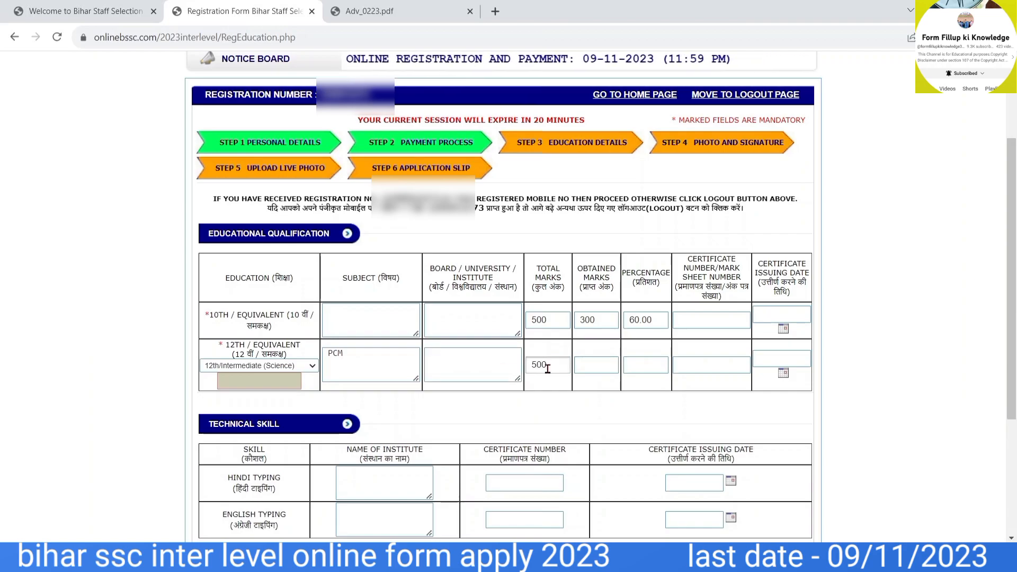
left_click(593, 367)
type("300")
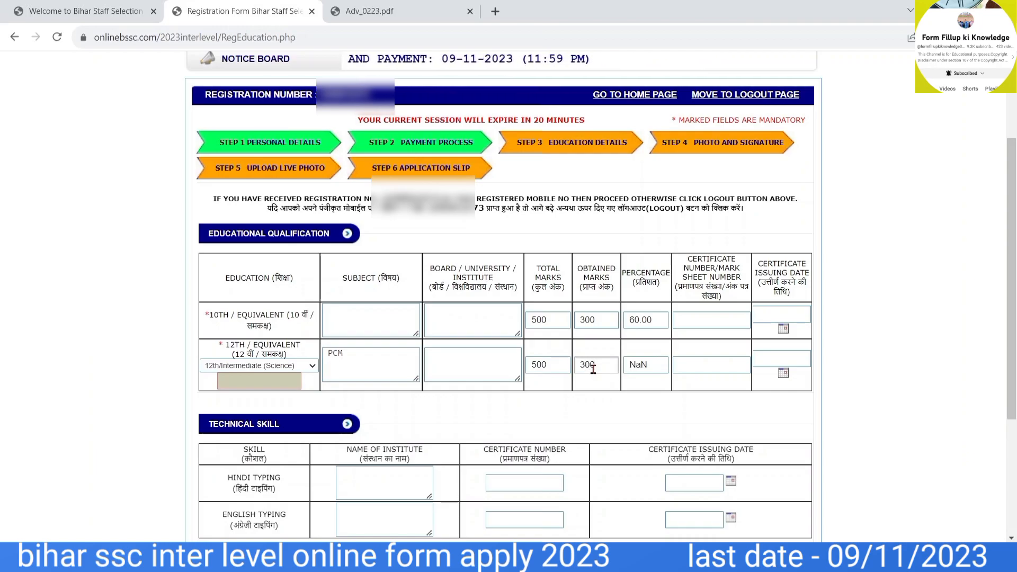
left_click(634, 363)
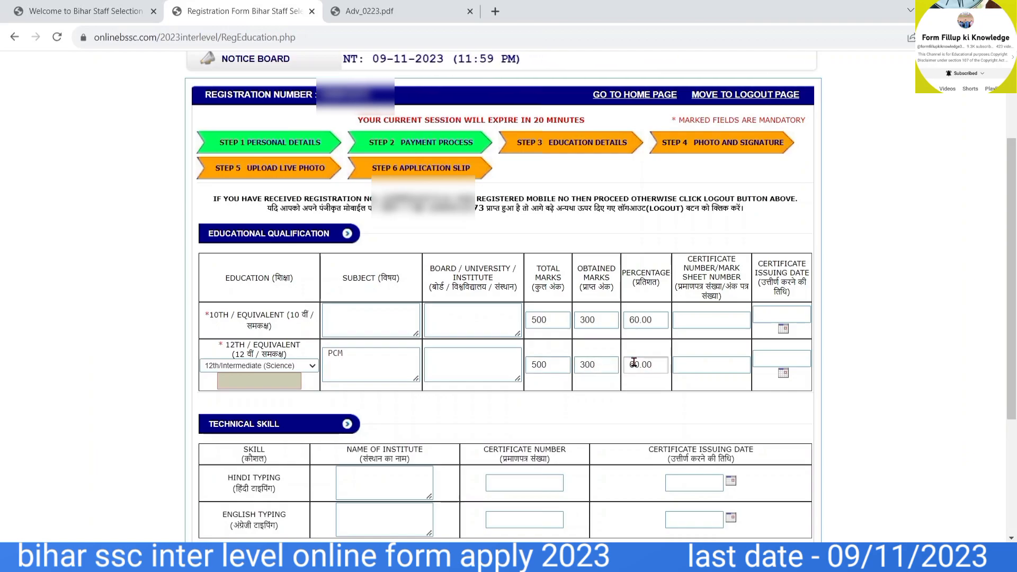
left_click(693, 364)
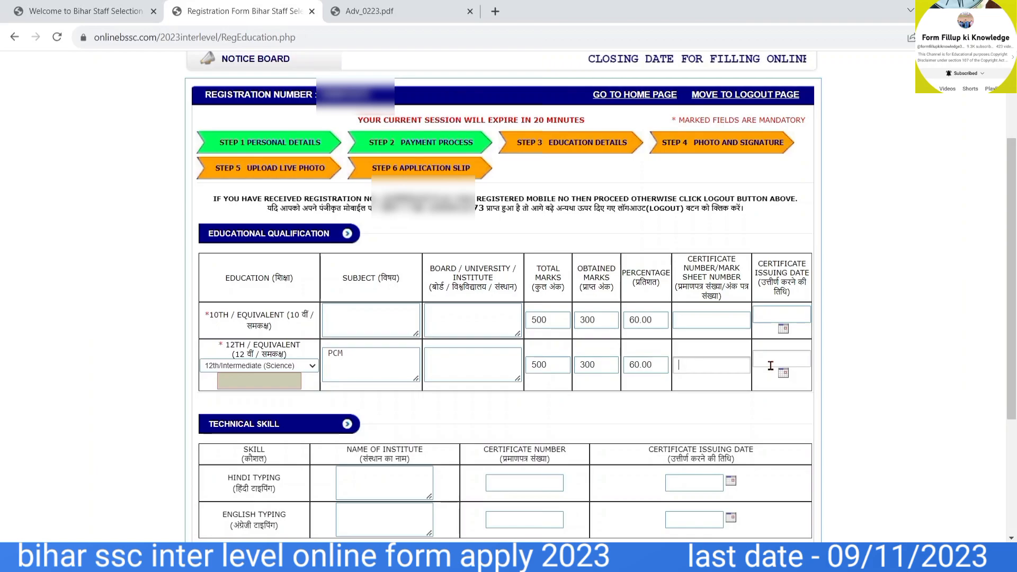
Answer YES to having done any computer course, after trying the NO option.
scroll(673, 407, "down", 1)
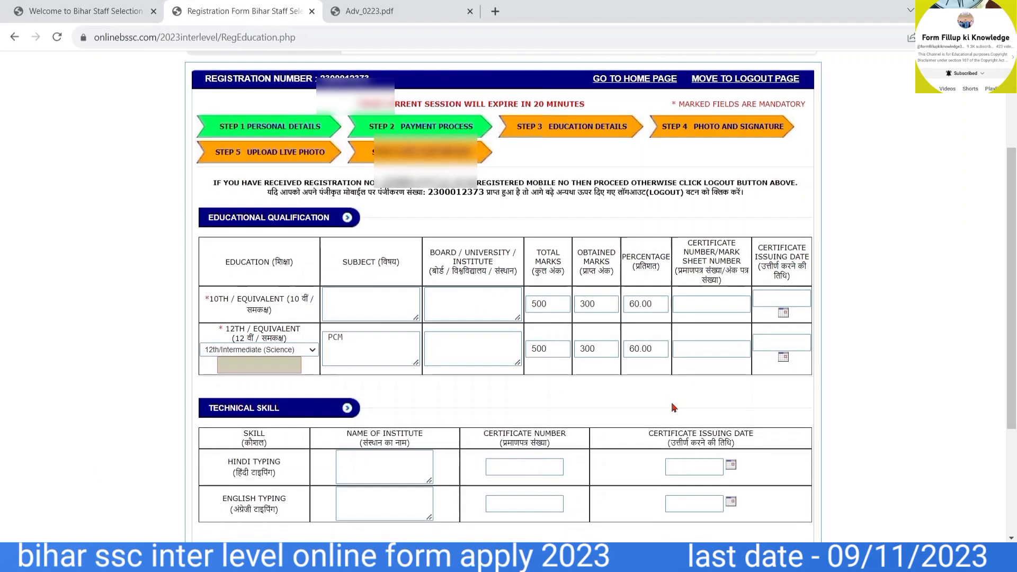
scroll(672, 403, "down", 3)
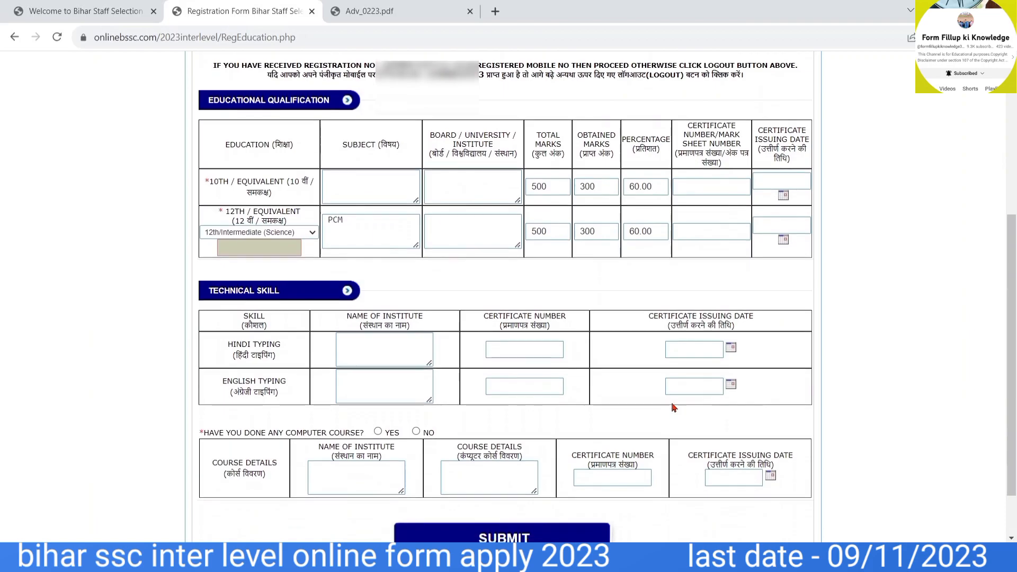
scroll(674, 407, "down", 1)
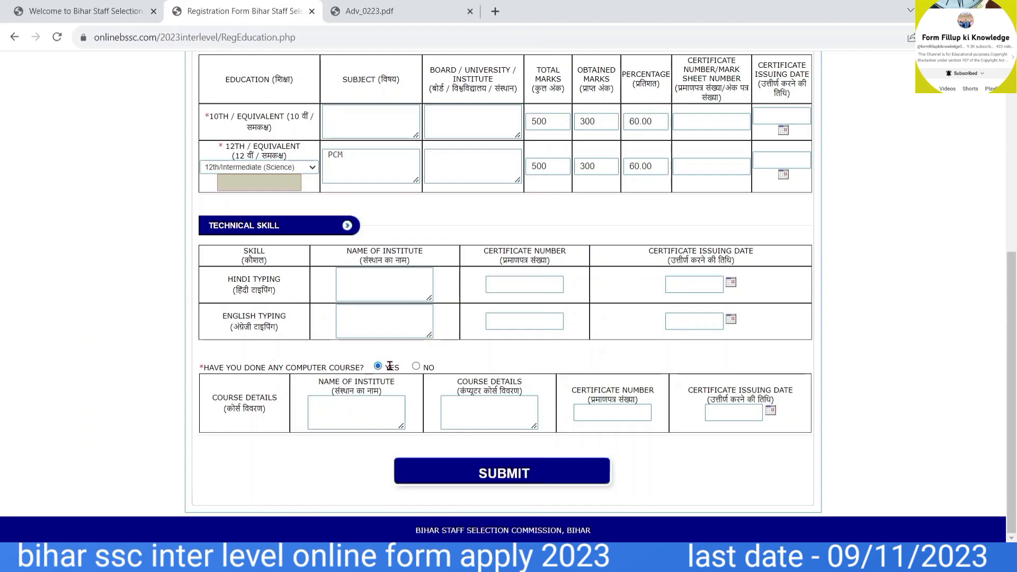
left_click(416, 366)
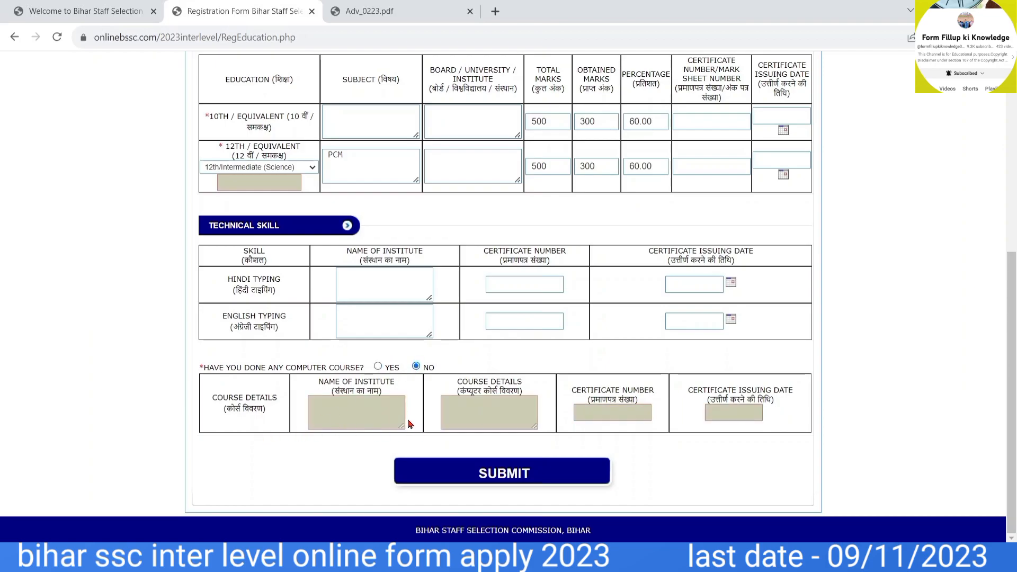
left_click(378, 367)
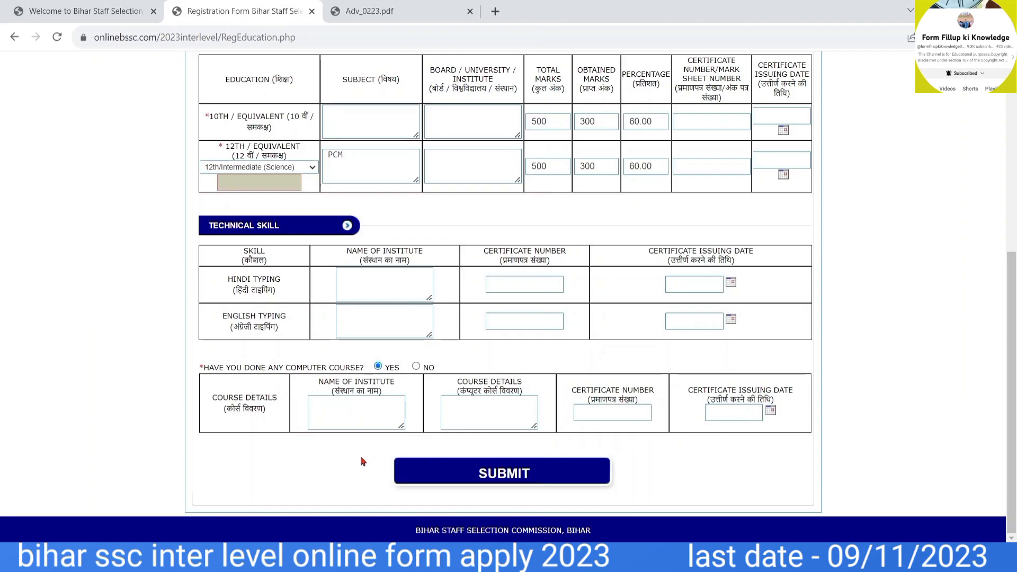
Submit the education details, confirm the submission and proceed to the photo and signature stage.
left_click(471, 476)
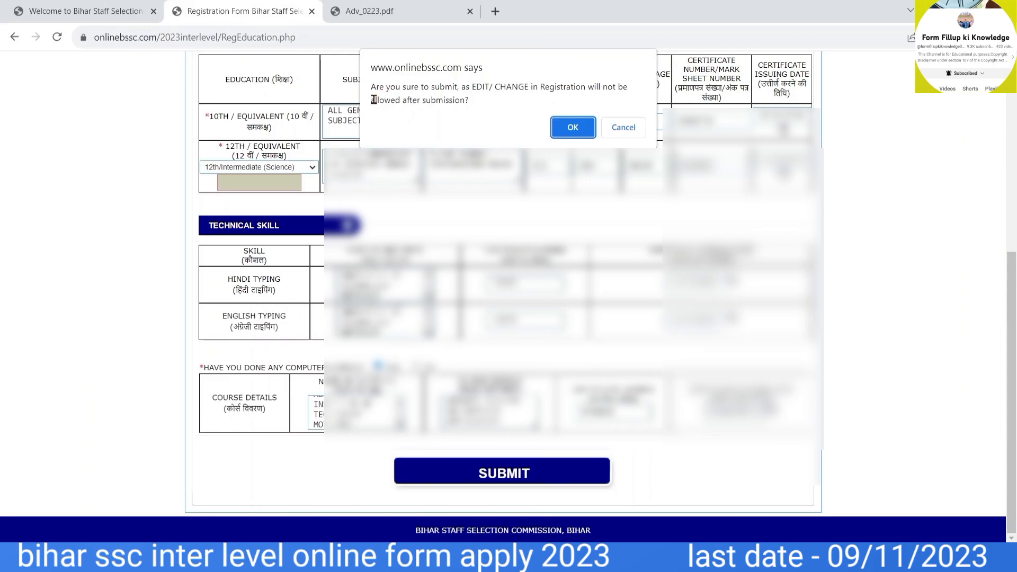
left_click(561, 128)
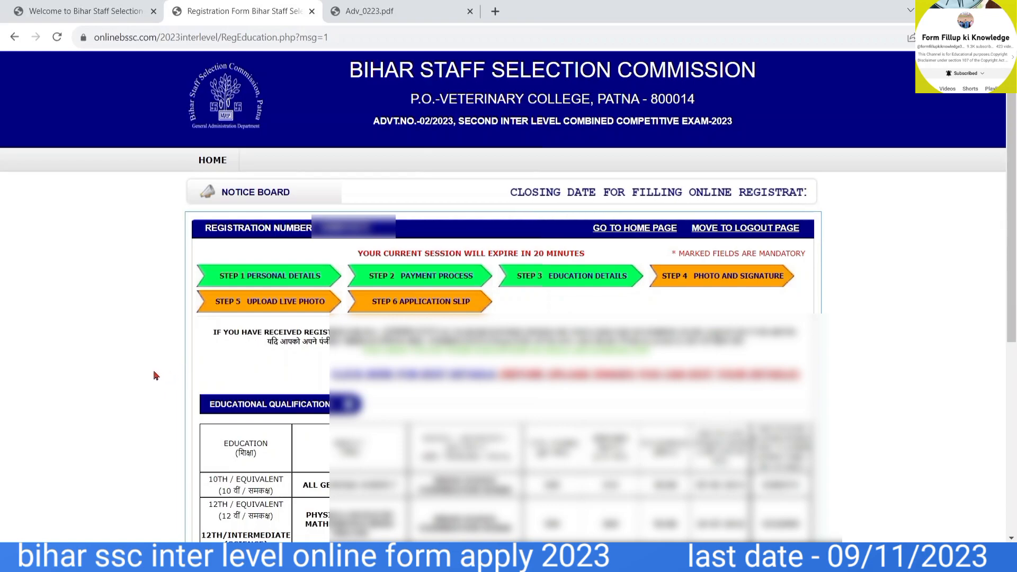
scroll(157, 375, "down", 6)
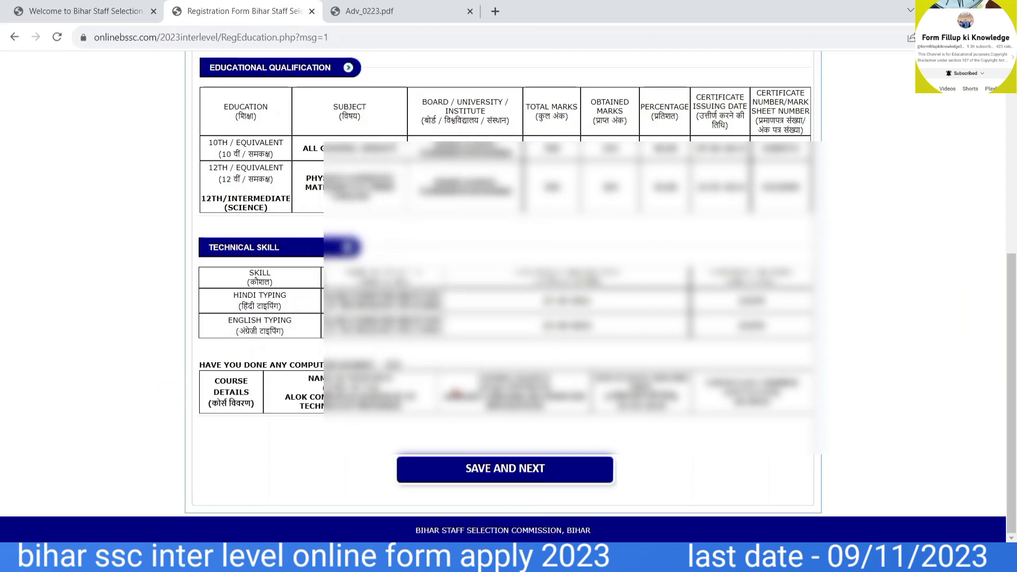
left_click(501, 476)
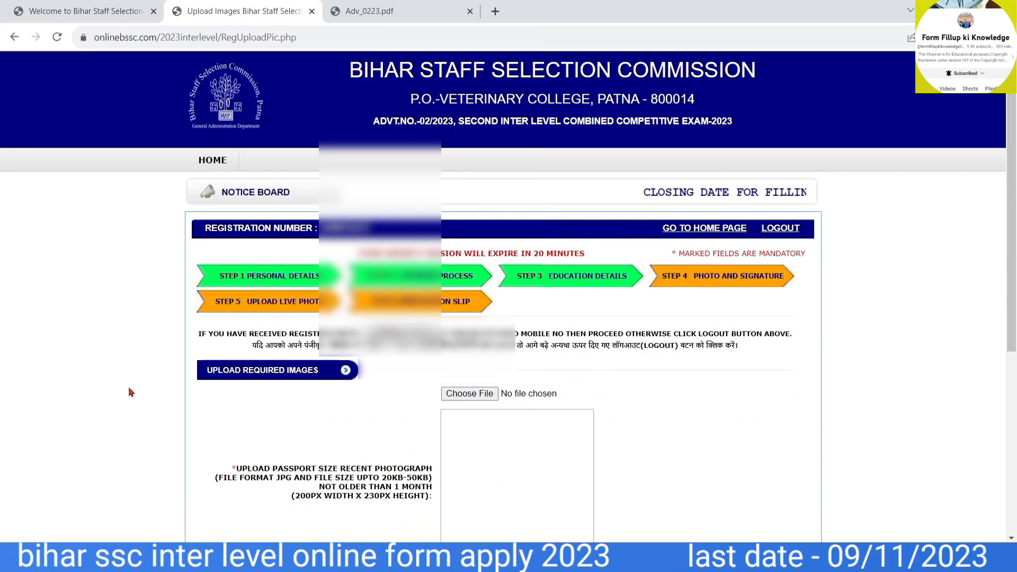
scroll(131, 392, "down", 2)
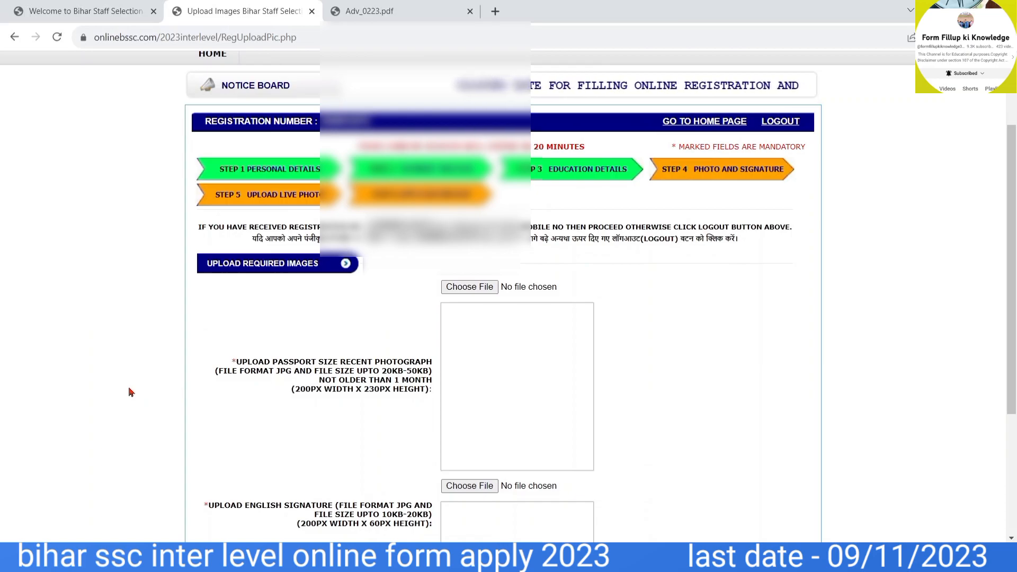
scroll(130, 392, "down", 2)
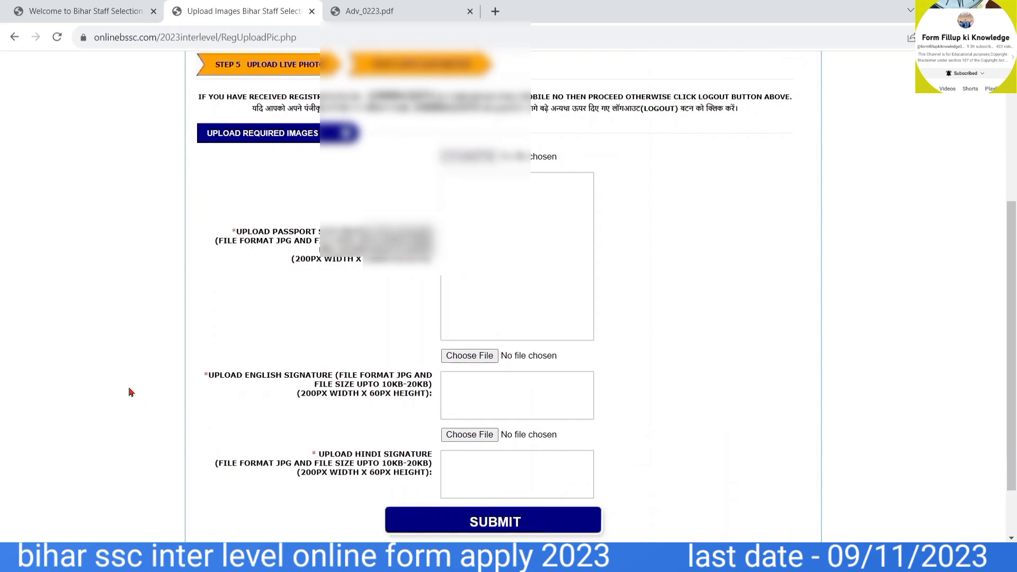
scroll(130, 392, "up", 2)
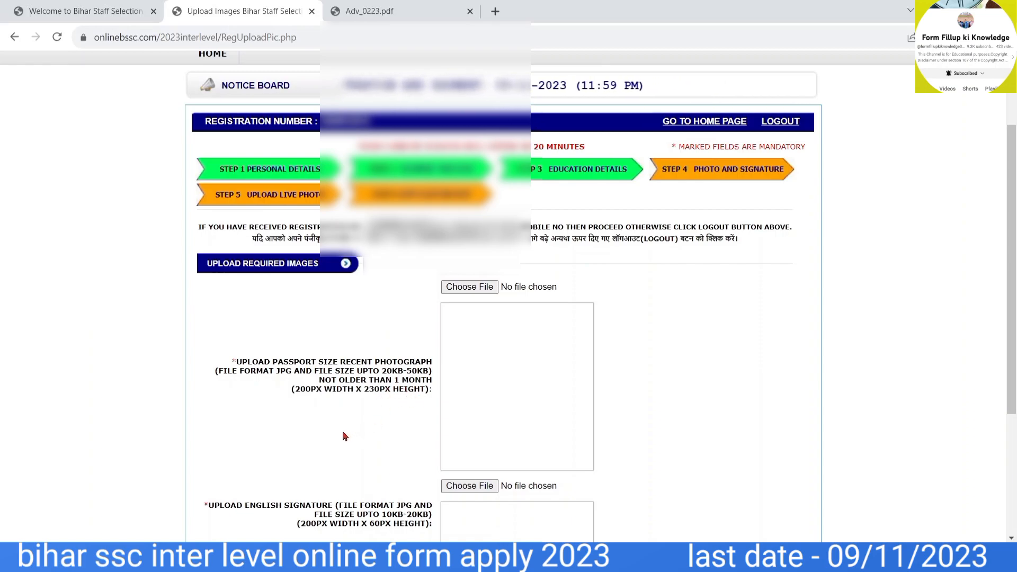
scroll(344, 435, "down", 3)
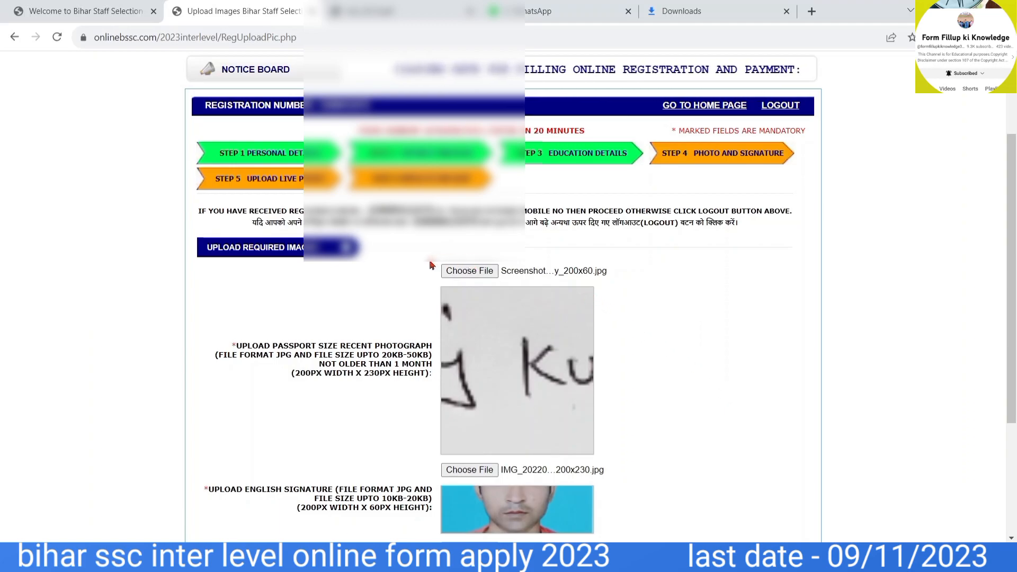
left_click(470, 273)
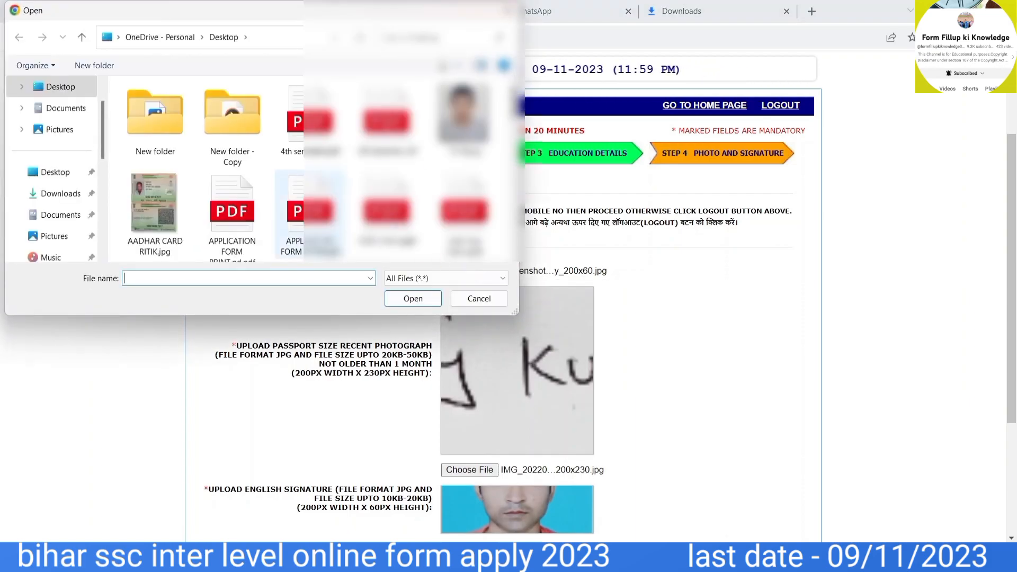
left_click(70, 196)
double_click(209, 145)
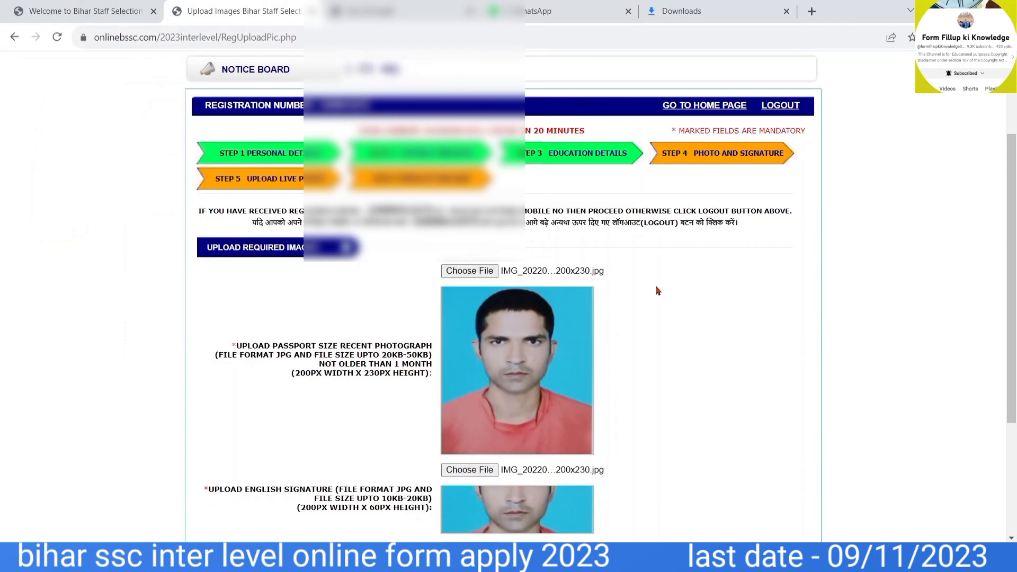
scroll(709, 300, "down", 3)
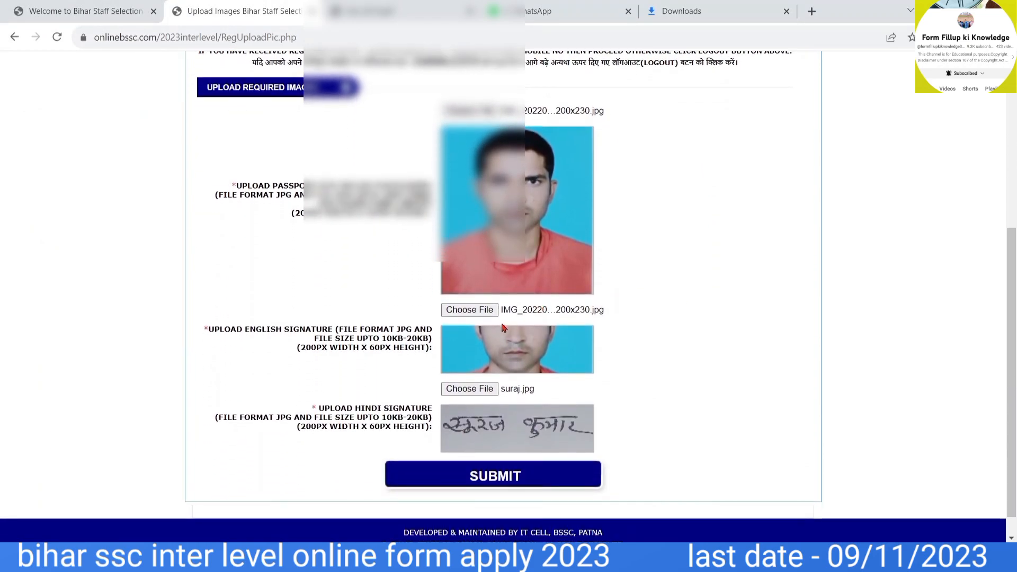
left_click(479, 315)
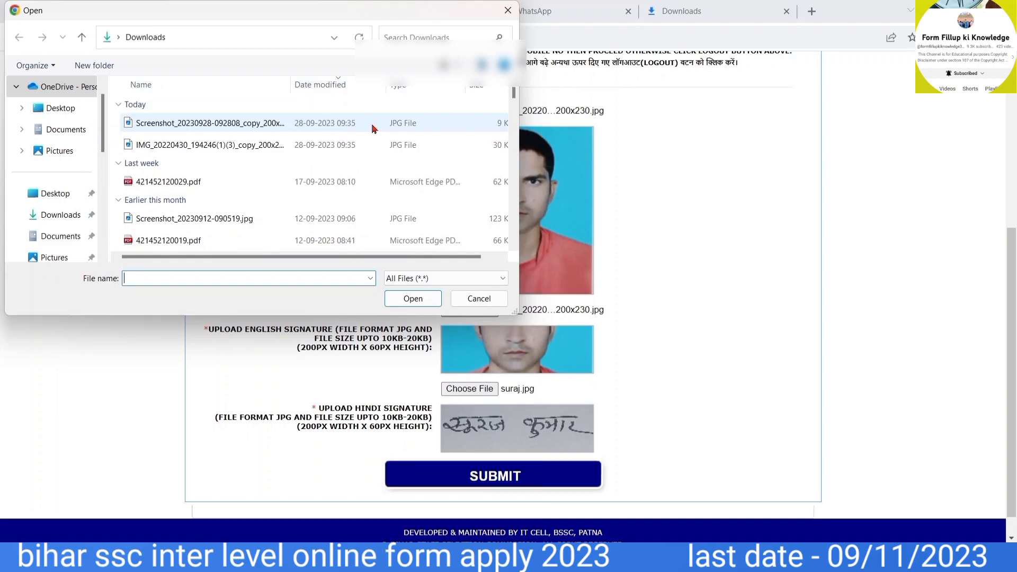
double_click(373, 126)
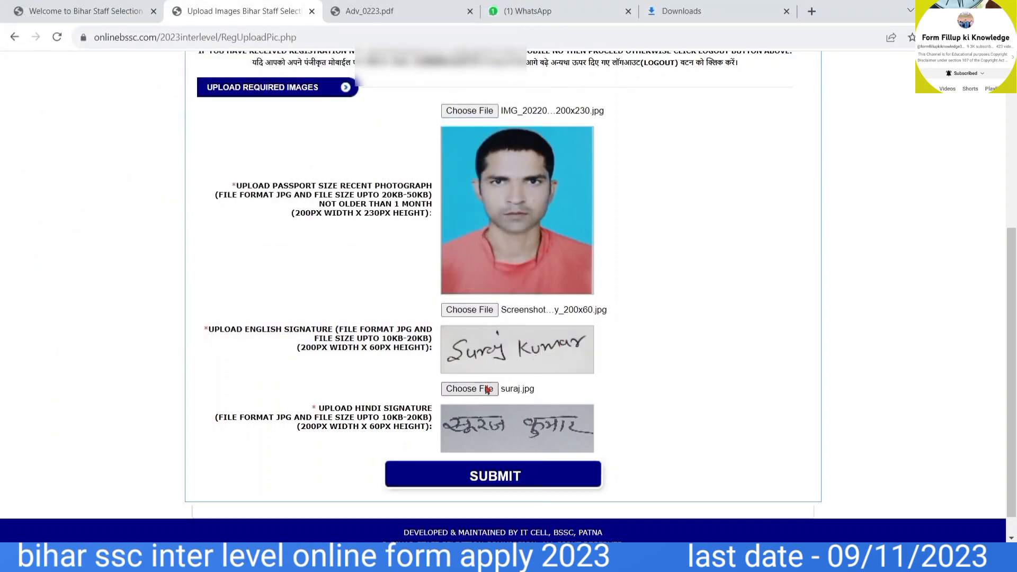
Choose the handwritten Hindi signature JPG from the Desktop folder as the Hindi signature upload.
left_click(470, 391)
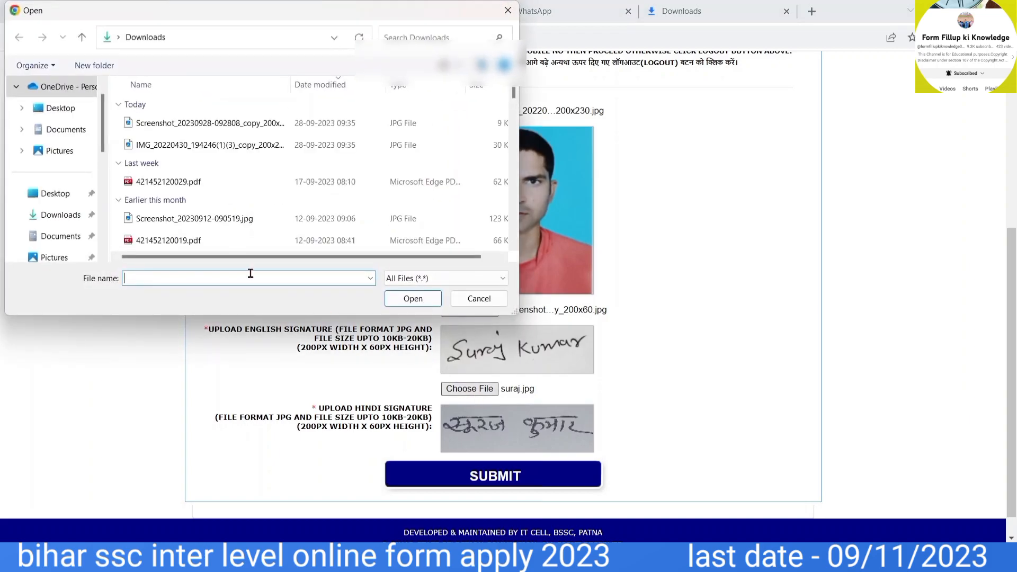
left_click(61, 109)
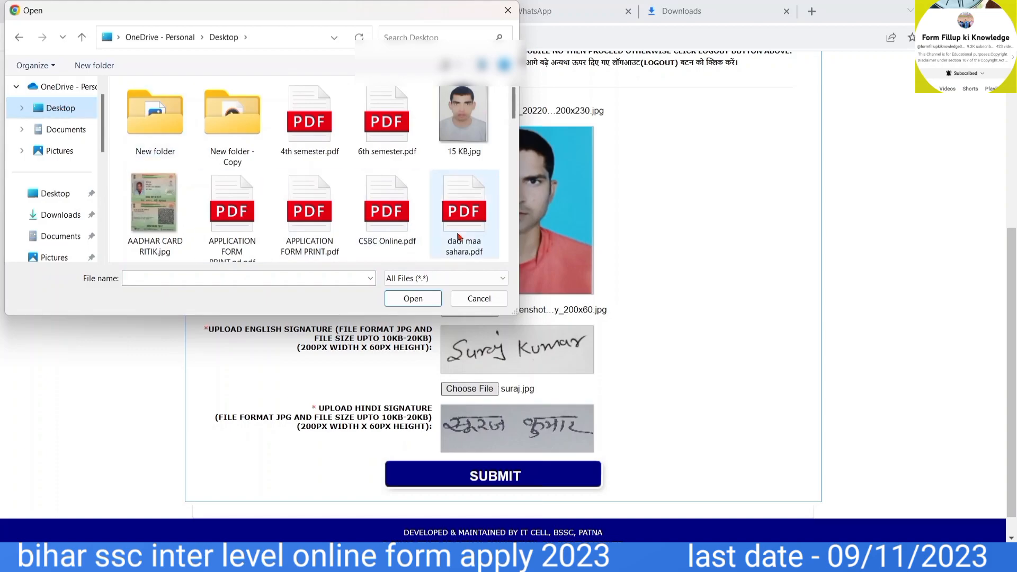
scroll(514, 256, "down", 10)
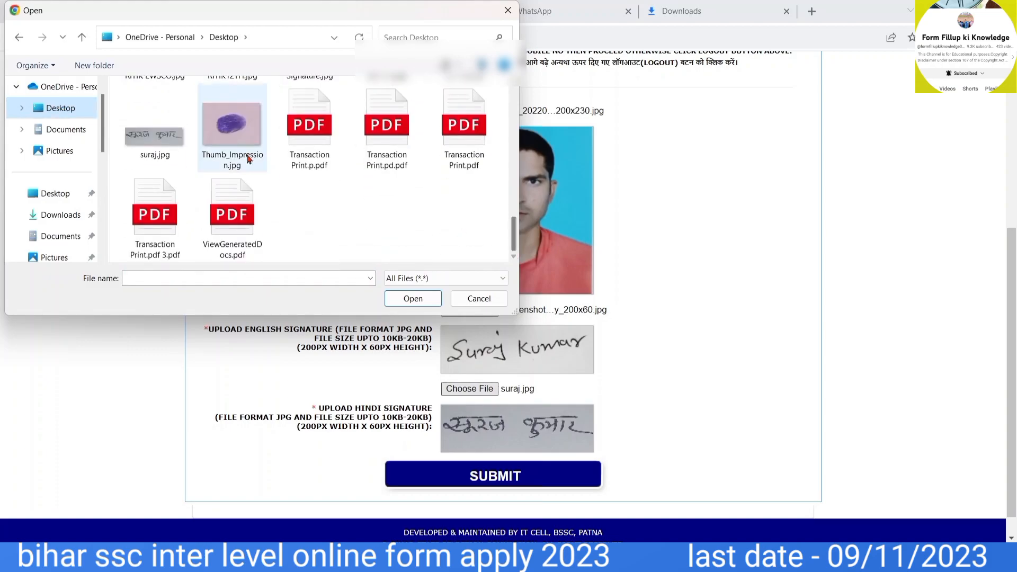
double_click(169, 142)
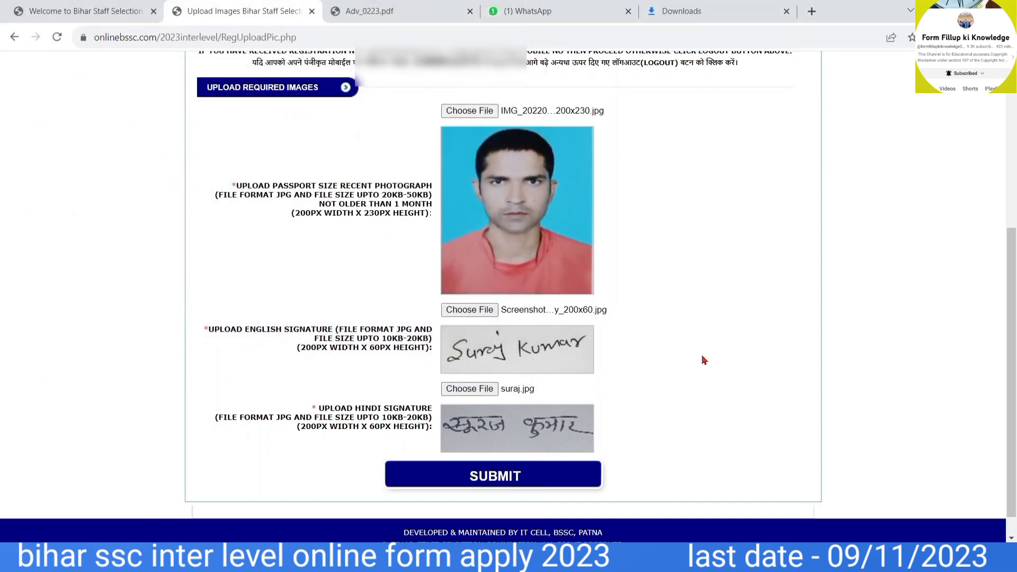
scroll(703, 360, "up", 2)
scroll(703, 360, "down", 1)
scroll(704, 360, "down", 2)
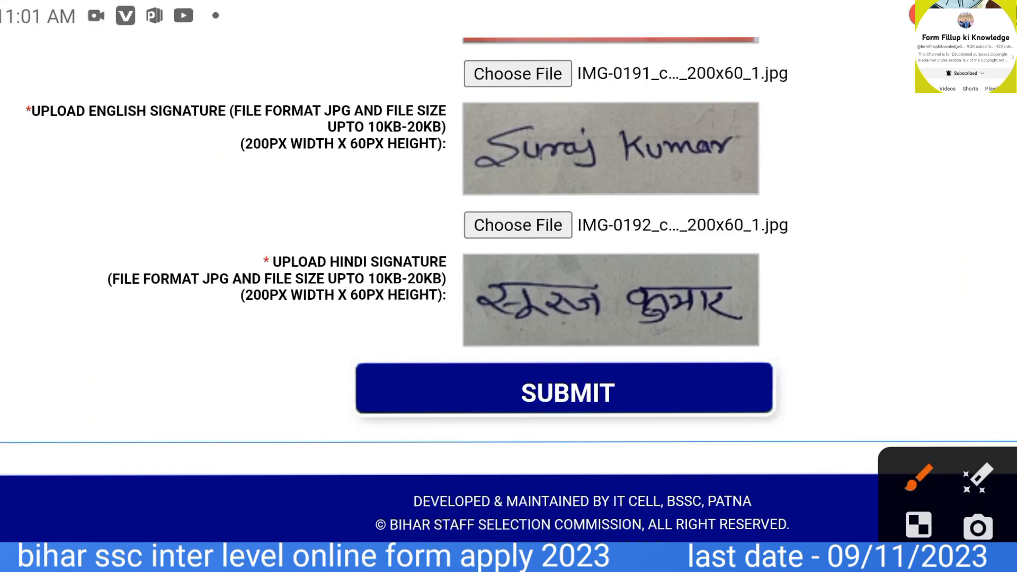
Submit the selected photo and signature images and confirm the upload.
mouse_move(364, 418)
left_mouse_down()
mouse_move(818, 427)
mouse_move(500, 335)
left_mouse_up()
left_click_drag(337, 358, 565, 438)
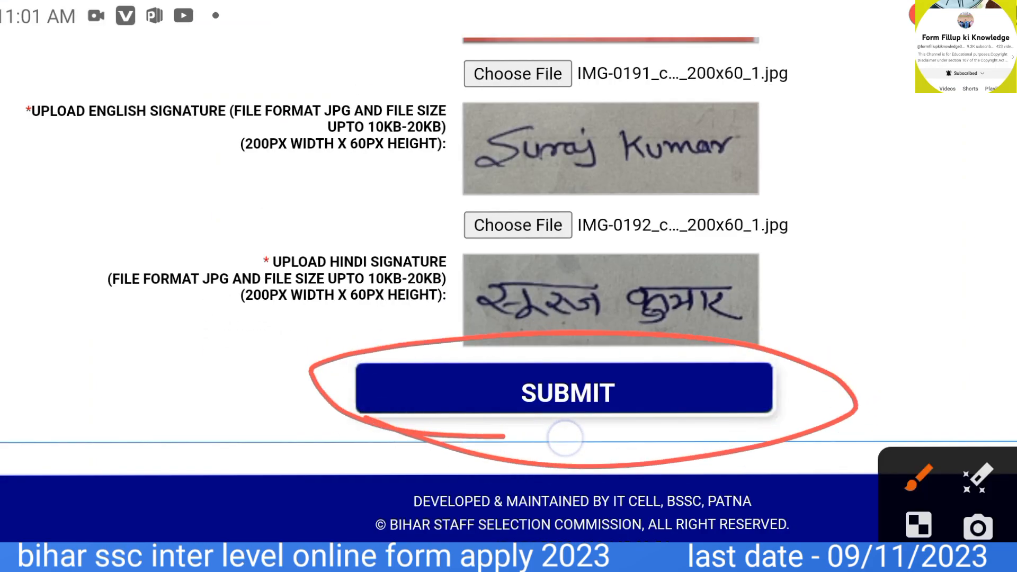
left_click(645, 381)
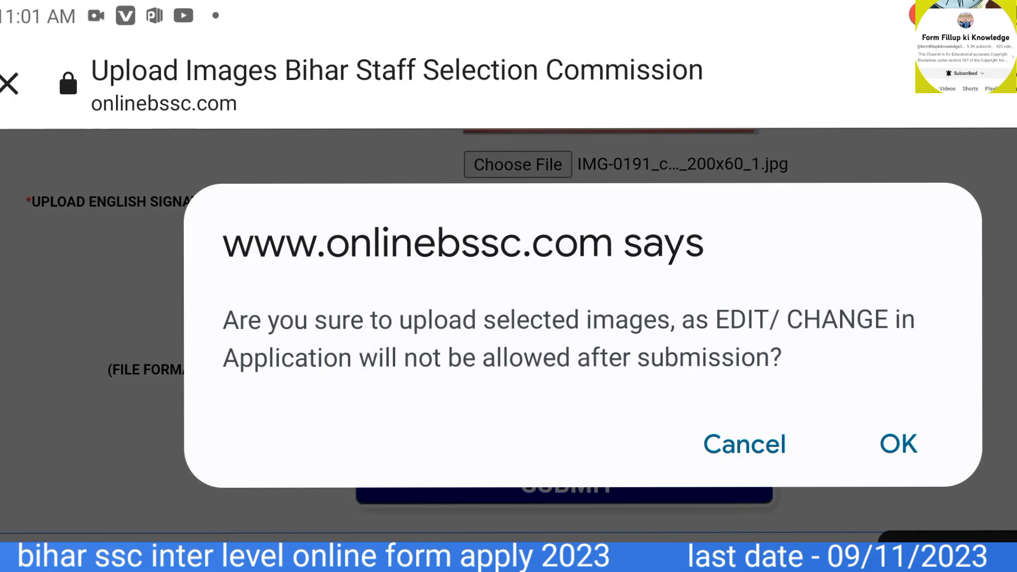
mouse_move(240, 393)
left_mouse_down()
mouse_move(733, 400)
mouse_move(834, 329)
mouse_move(516, 306)
mouse_move(223, 320)
mouse_move(324, 427)
left_mouse_up()
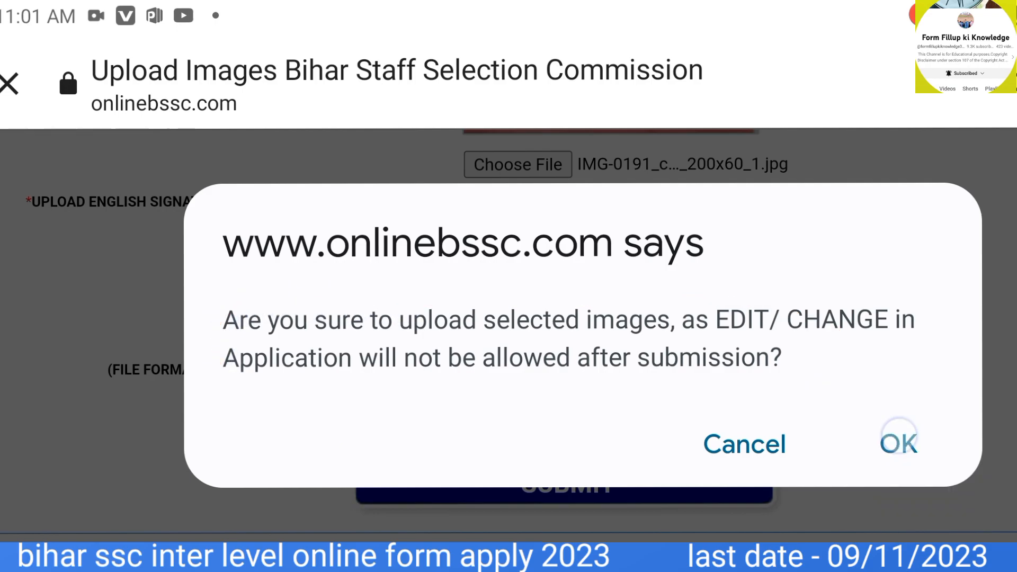
left_click(898, 442)
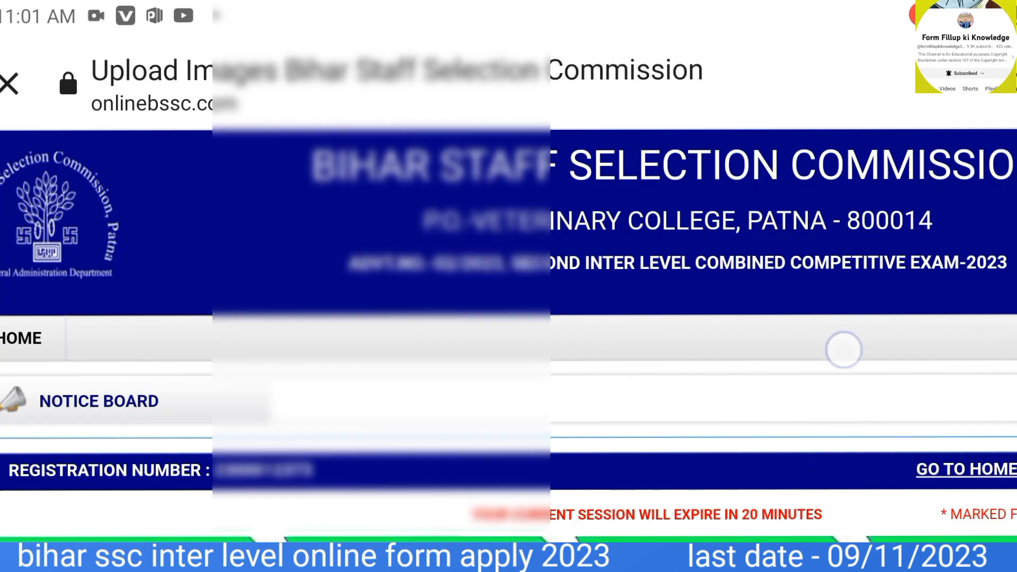
Review the upload result page, checking the photograph, the English signature and the Hindi signature.
left_click_drag(842, 394, 857, 236)
left_click_drag(903, 363, 883, 267)
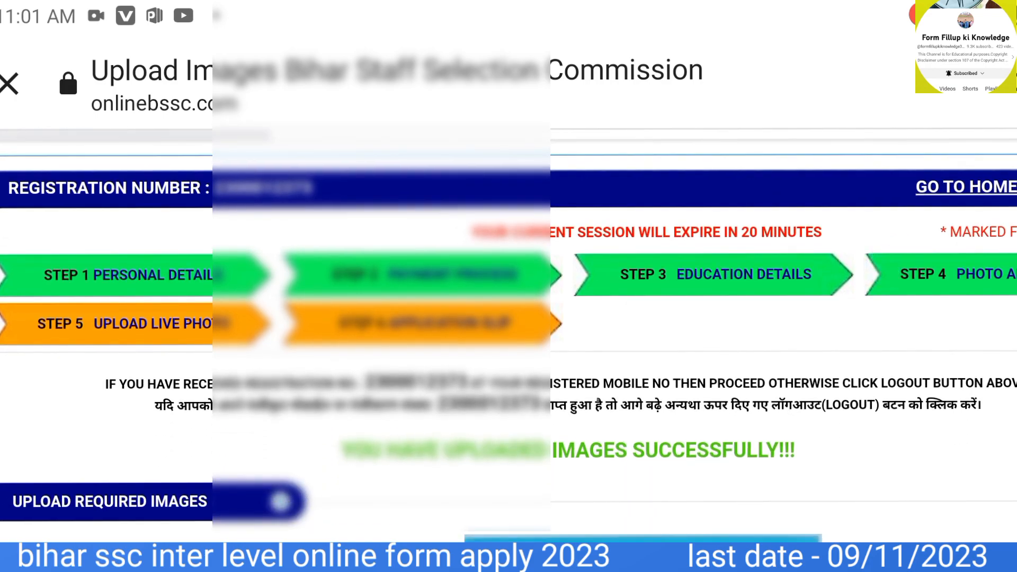
mouse_move(959, 328)
left_mouse_down()
mouse_move(1011, 275)
mouse_move(863, 300)
left_mouse_up()
left_click_drag(935, 403, 914, 243)
left_click_drag(879, 372, 880, 215)
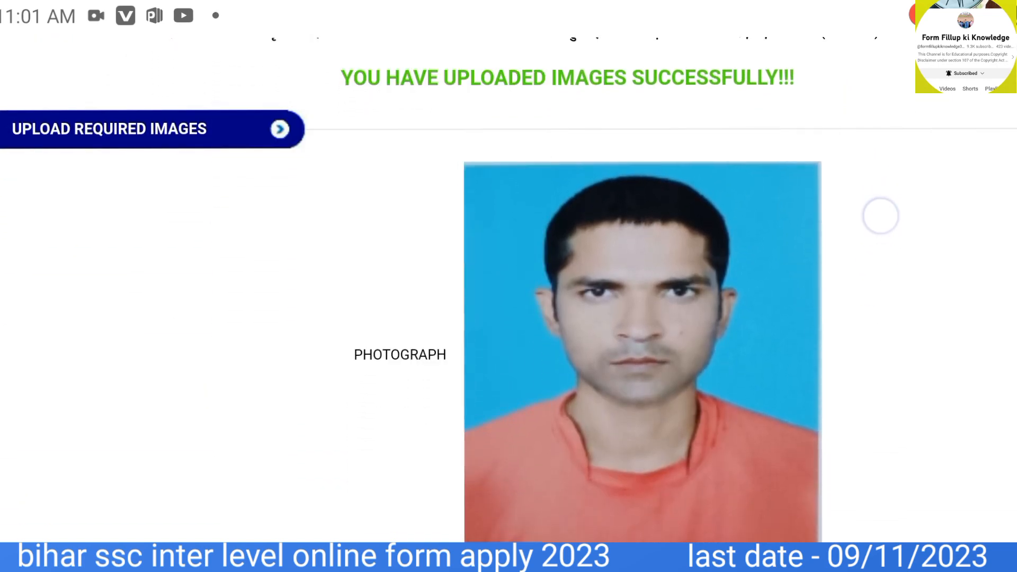
mouse_move(510, 137)
left_mouse_down()
mouse_move(840, 145)
mouse_move(661, 46)
mouse_move(342, 59)
mouse_move(460, 148)
left_mouse_up()
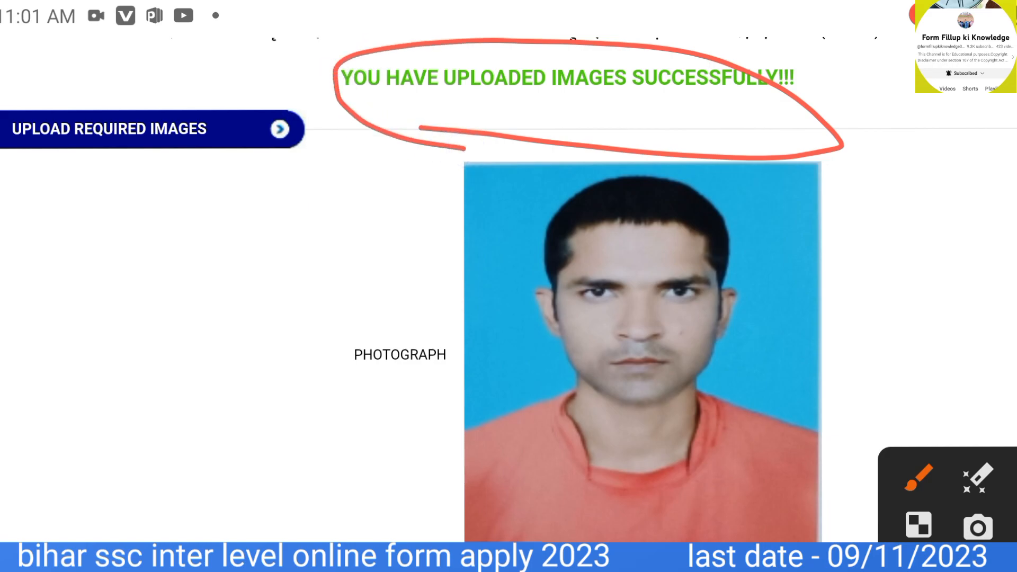
key("Escape")
scroll(864, 161, "down", 10)
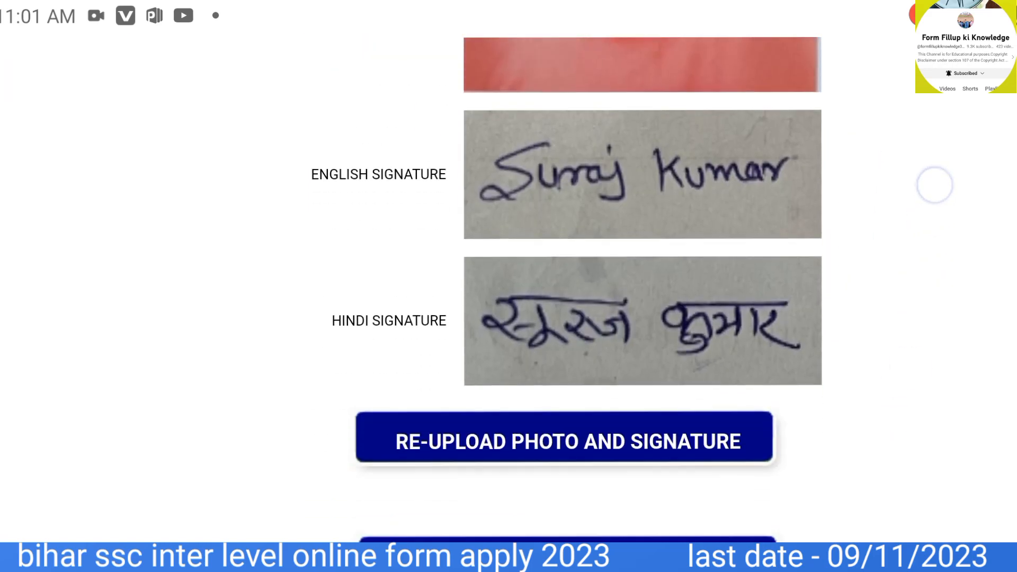
scroll(901, 337, "down", 1)
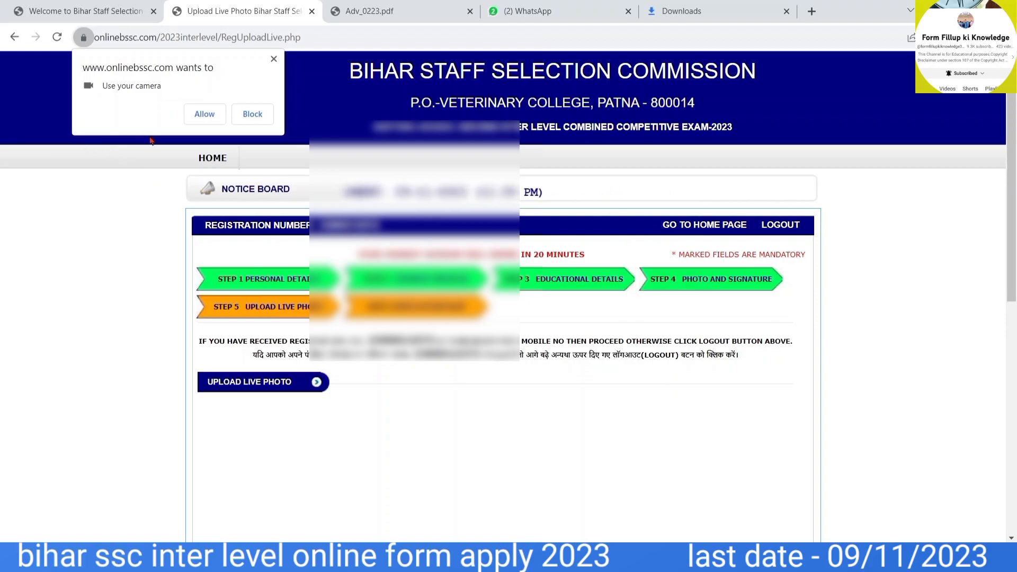
Allow the site to use the camera and take the applicant's live photo.
left_click(203, 112)
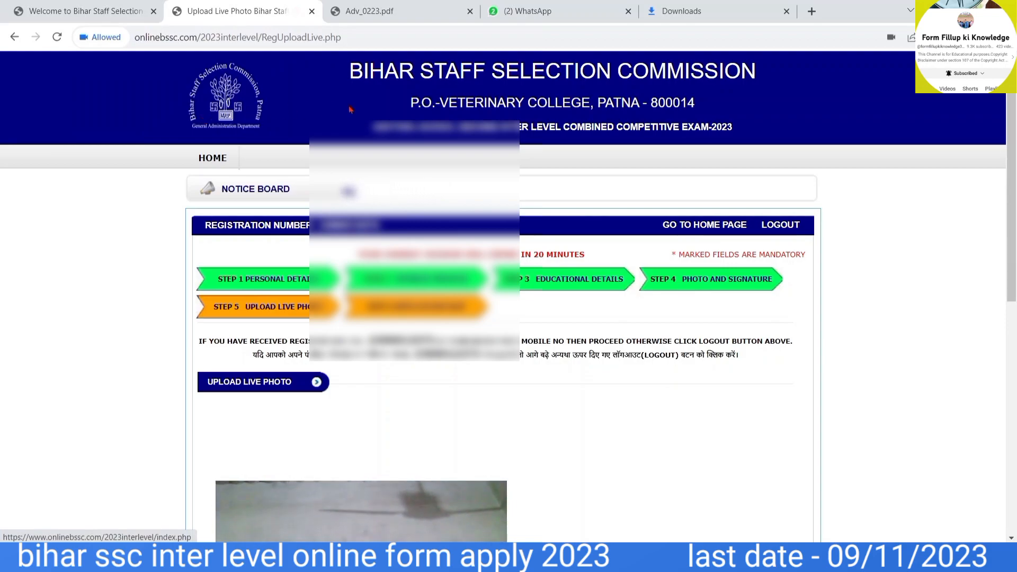
left_click_drag(1013, 151, 1001, 255)
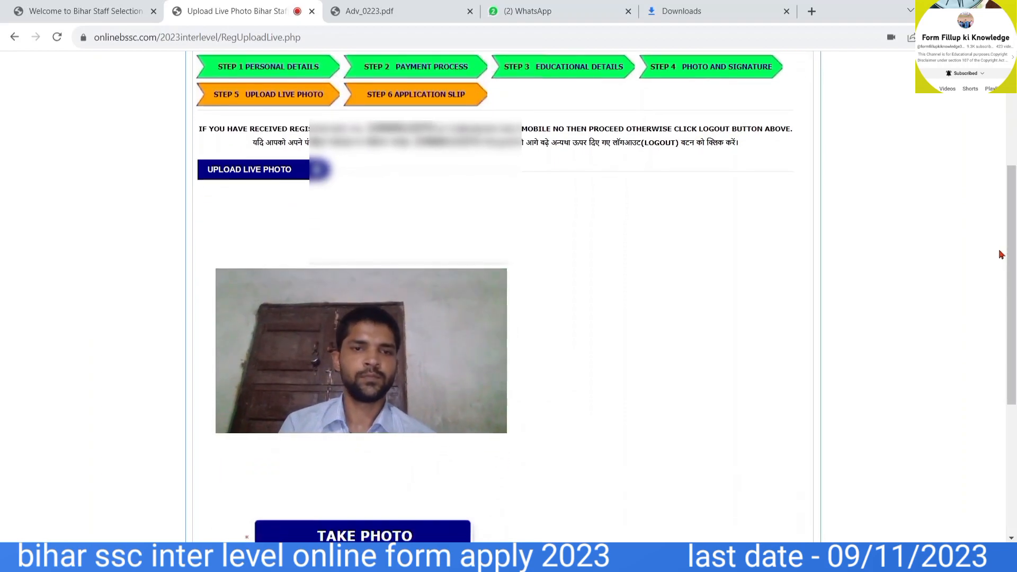
scroll(410, 465, "down", 1)
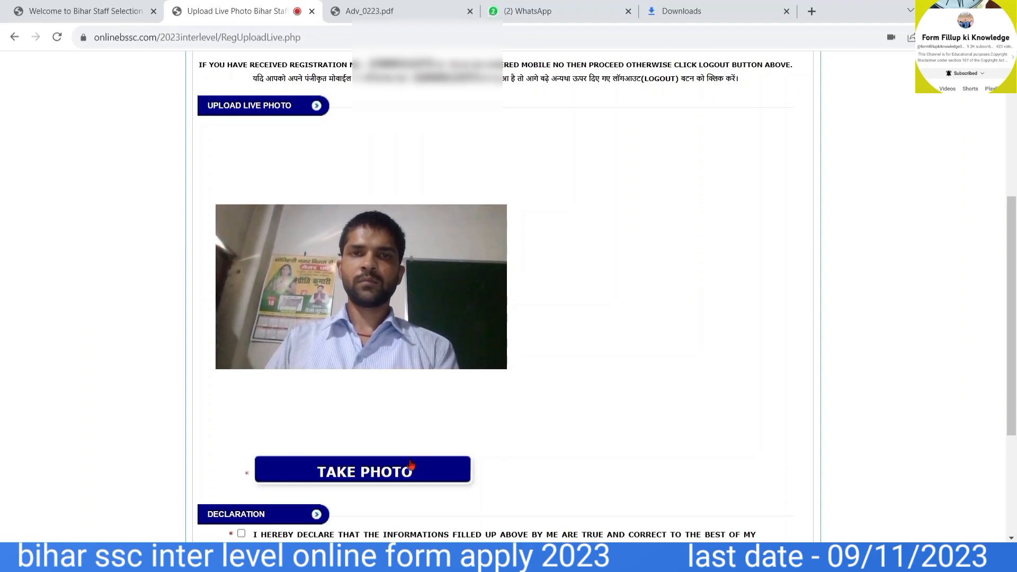
left_click(410, 468)
scroll(397, 376, "down", 2)
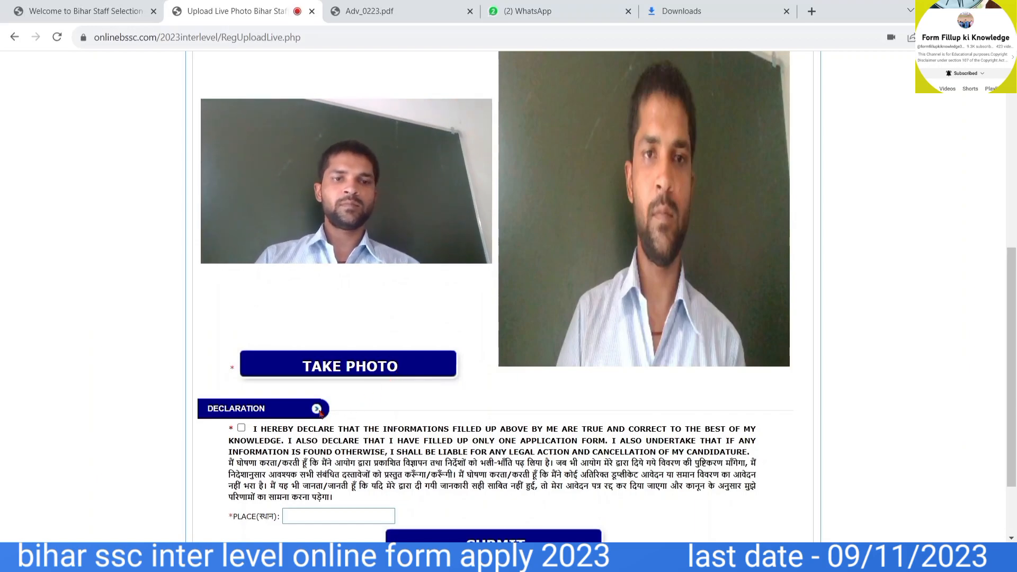
Accept the declaration, enter MOTIHARI as the place, then submit the live photo and confirm the submission.
left_click(242, 428)
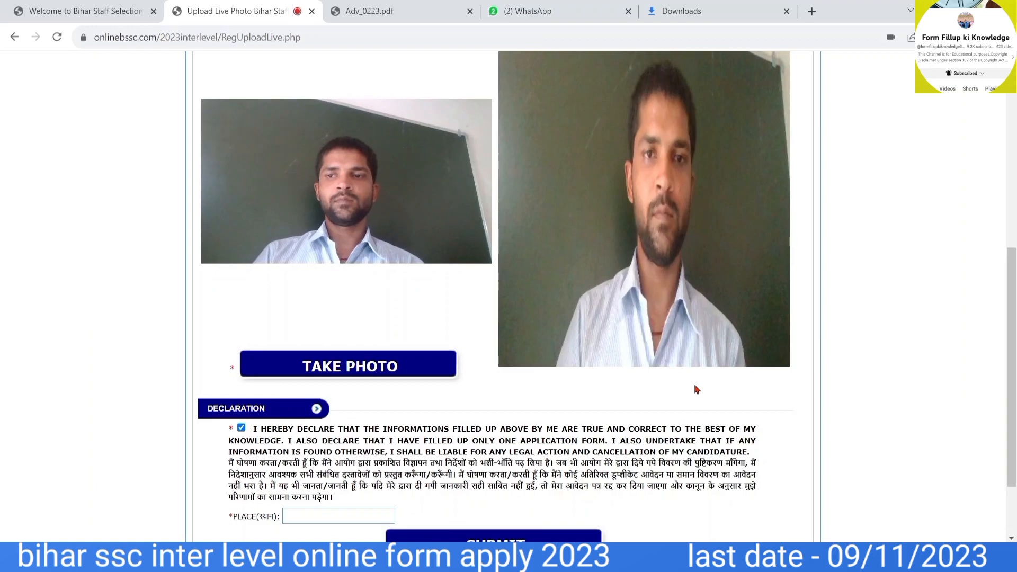
scroll(988, 339, "down", 2)
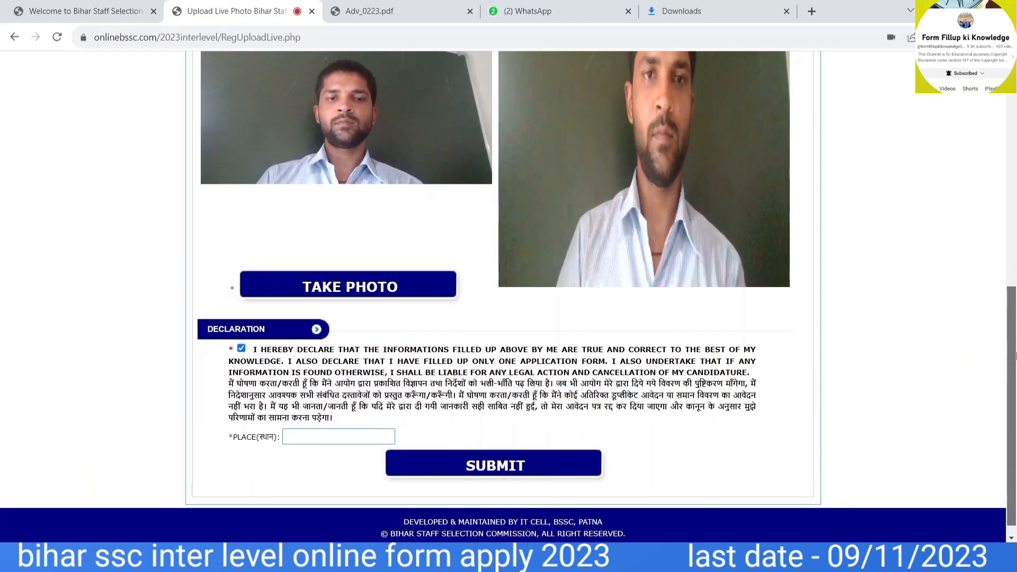
left_click(361, 421)
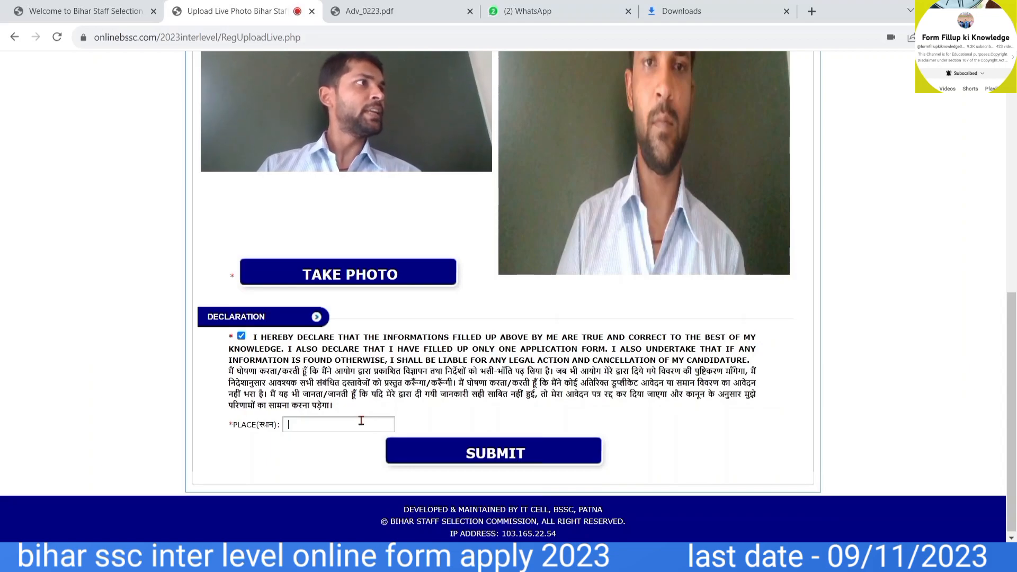
type("MOTIHARI")
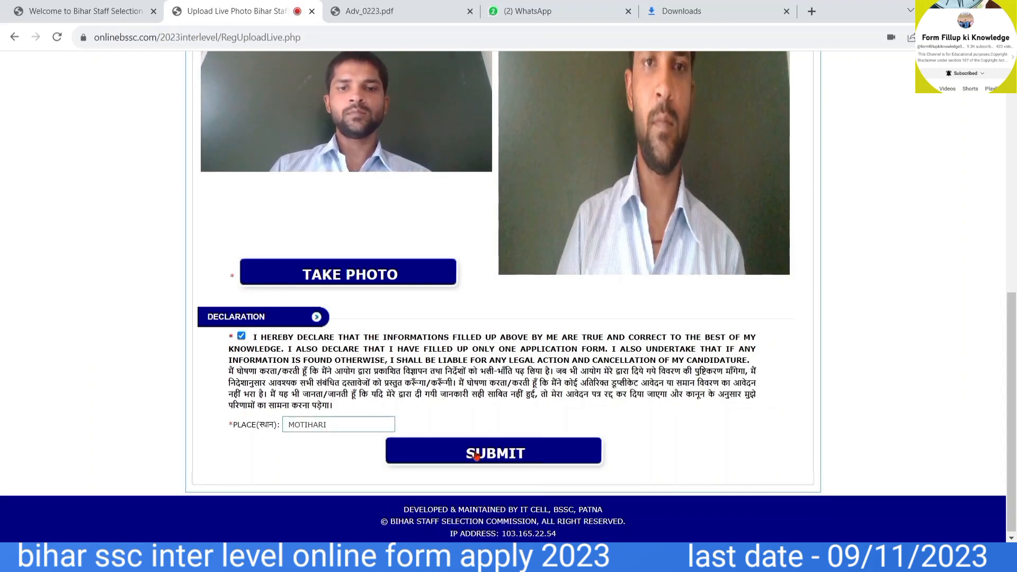
left_click(476, 454)
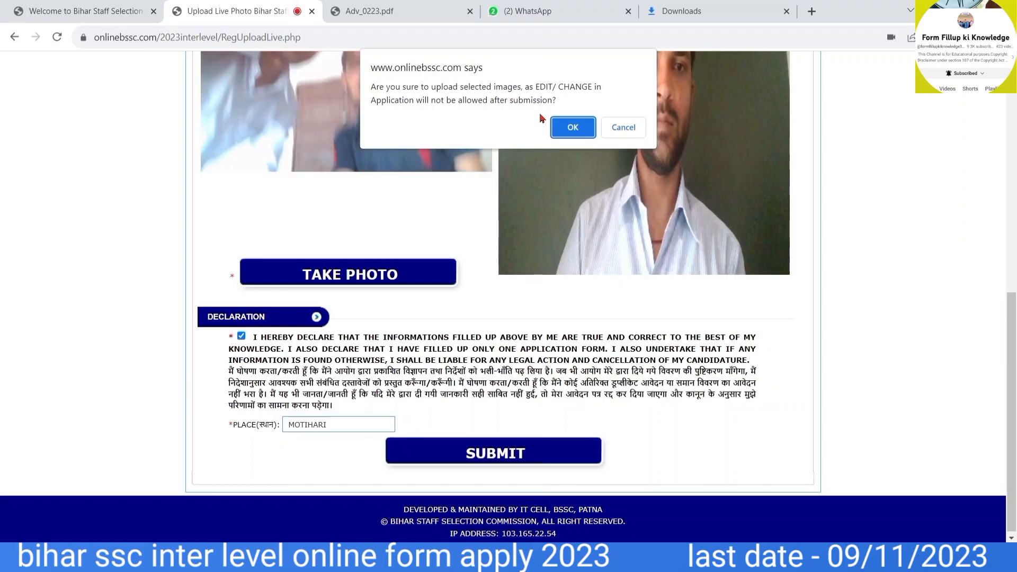
left_click(573, 129)
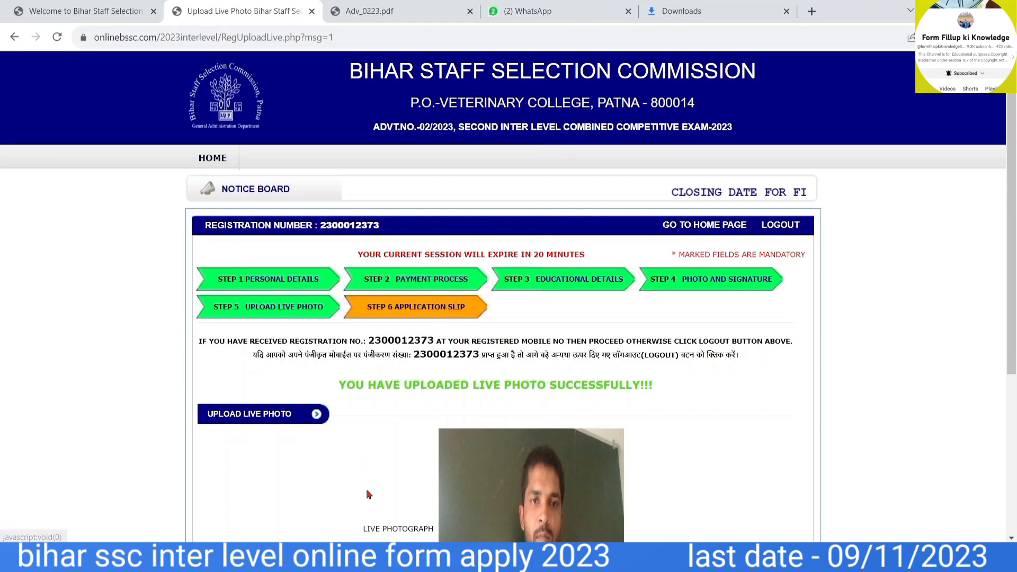
Open the application slip and the payment slip from the application details page, review them and close each one.
scroll(369, 494, "down", 4)
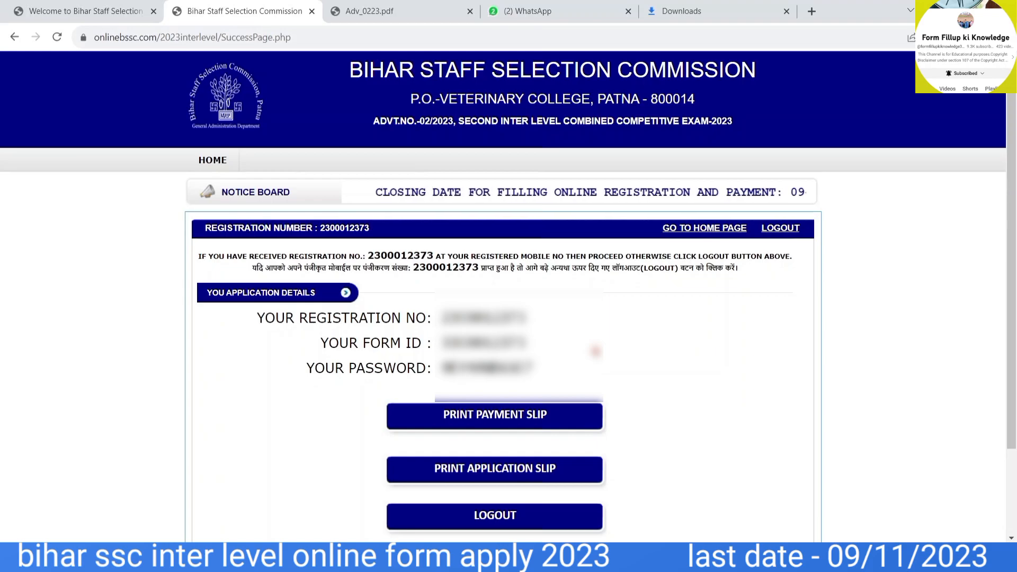
scroll(595, 350, "down", 2)
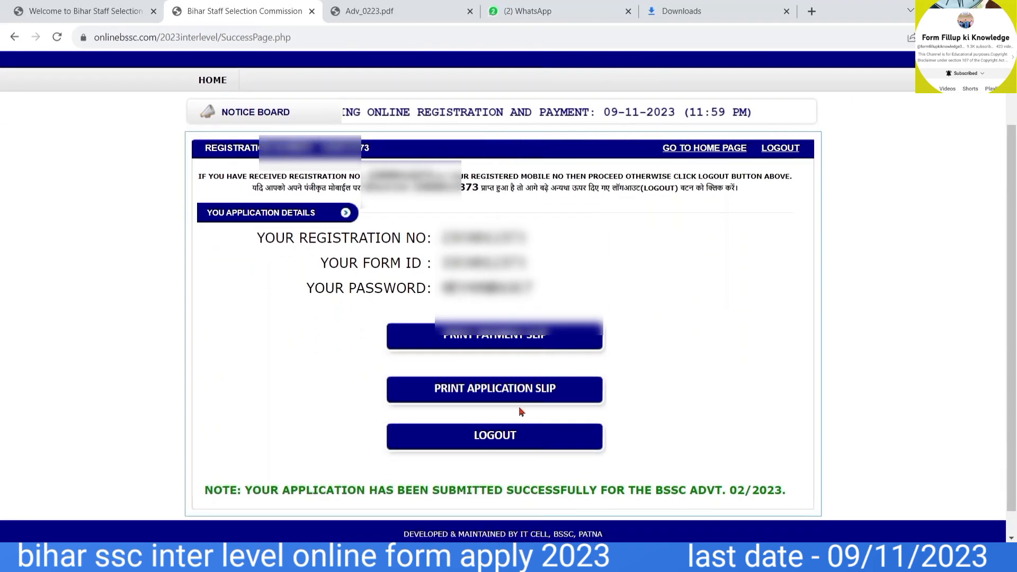
left_click(468, 391)
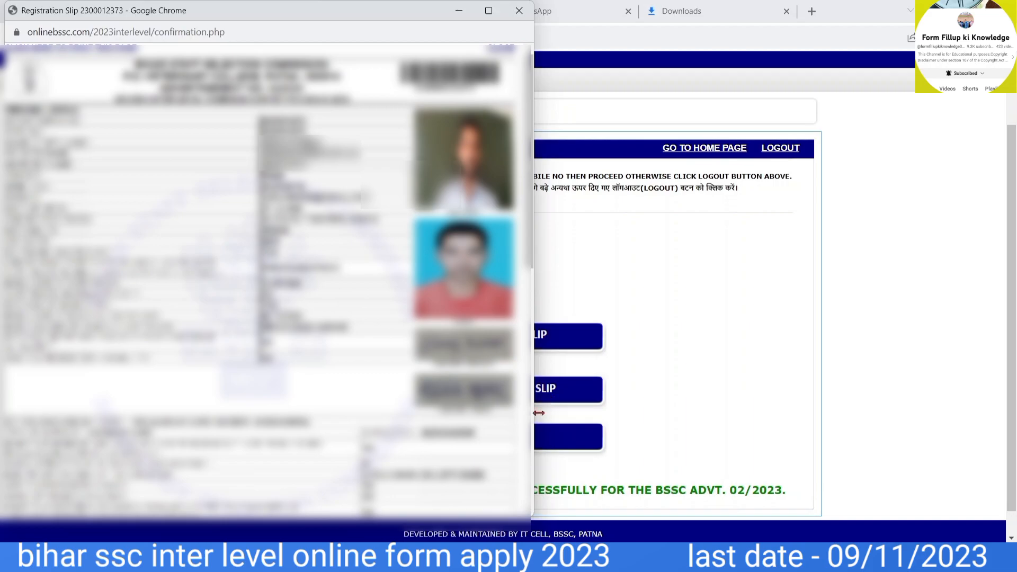
left_click(531, 427)
left_click_drag(532, 445, 533, 496)
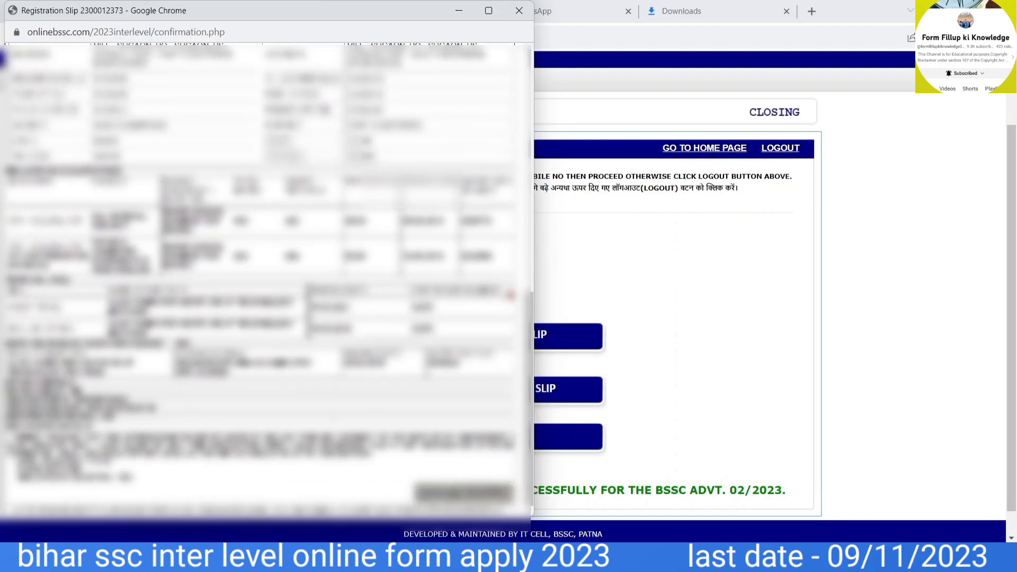
left_click(517, 11)
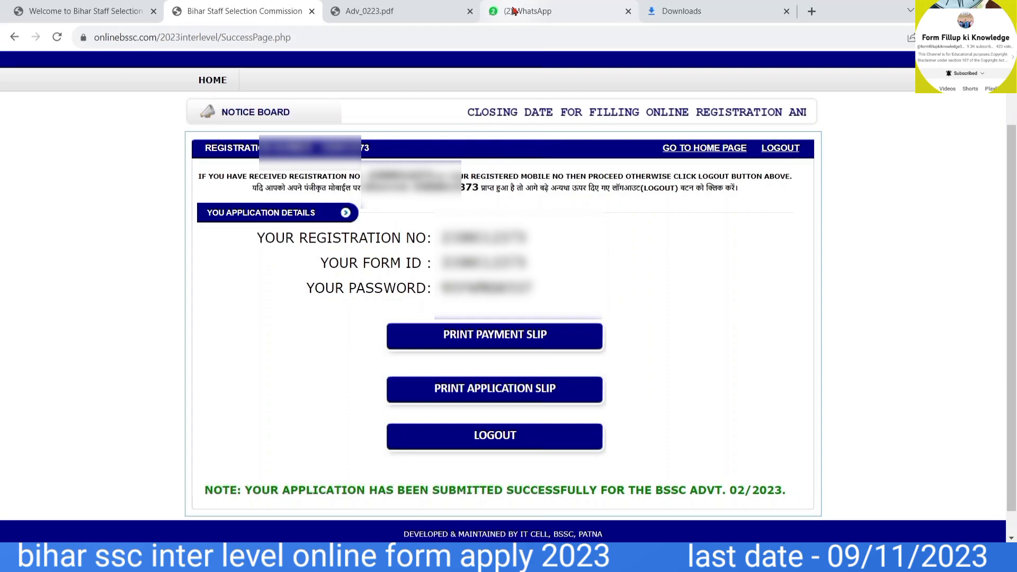
left_click(500, 342)
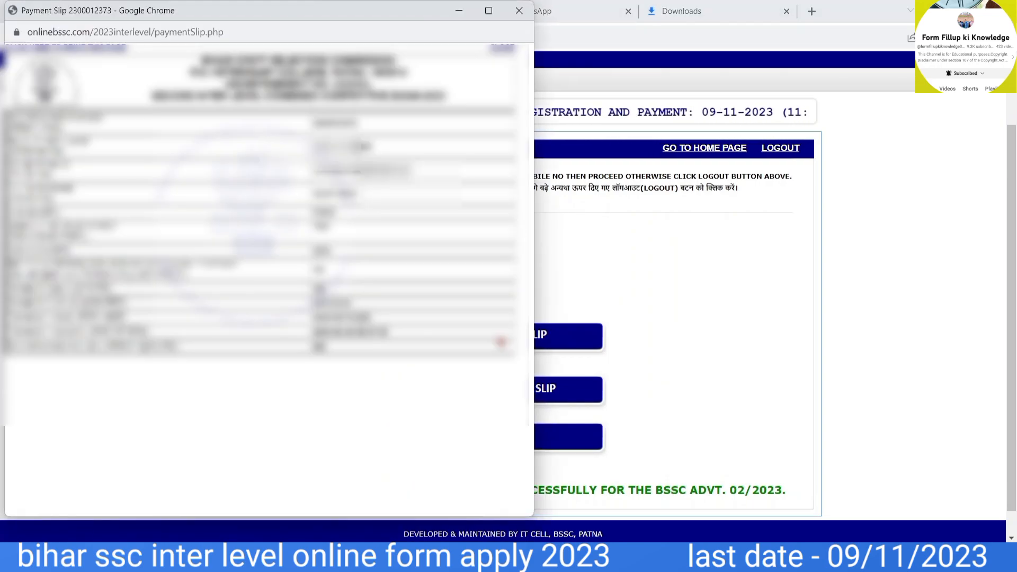
left_click(519, 10)
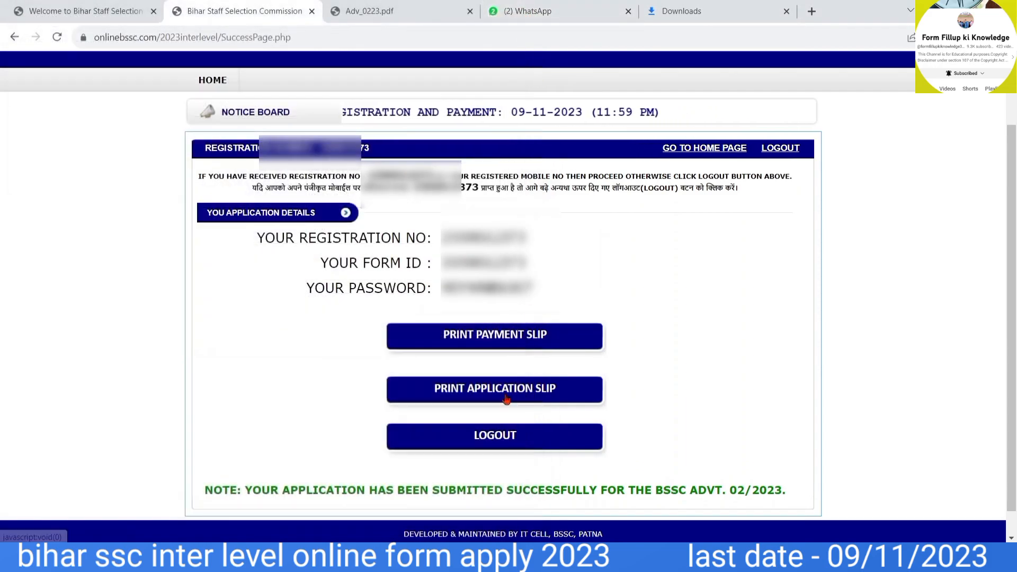